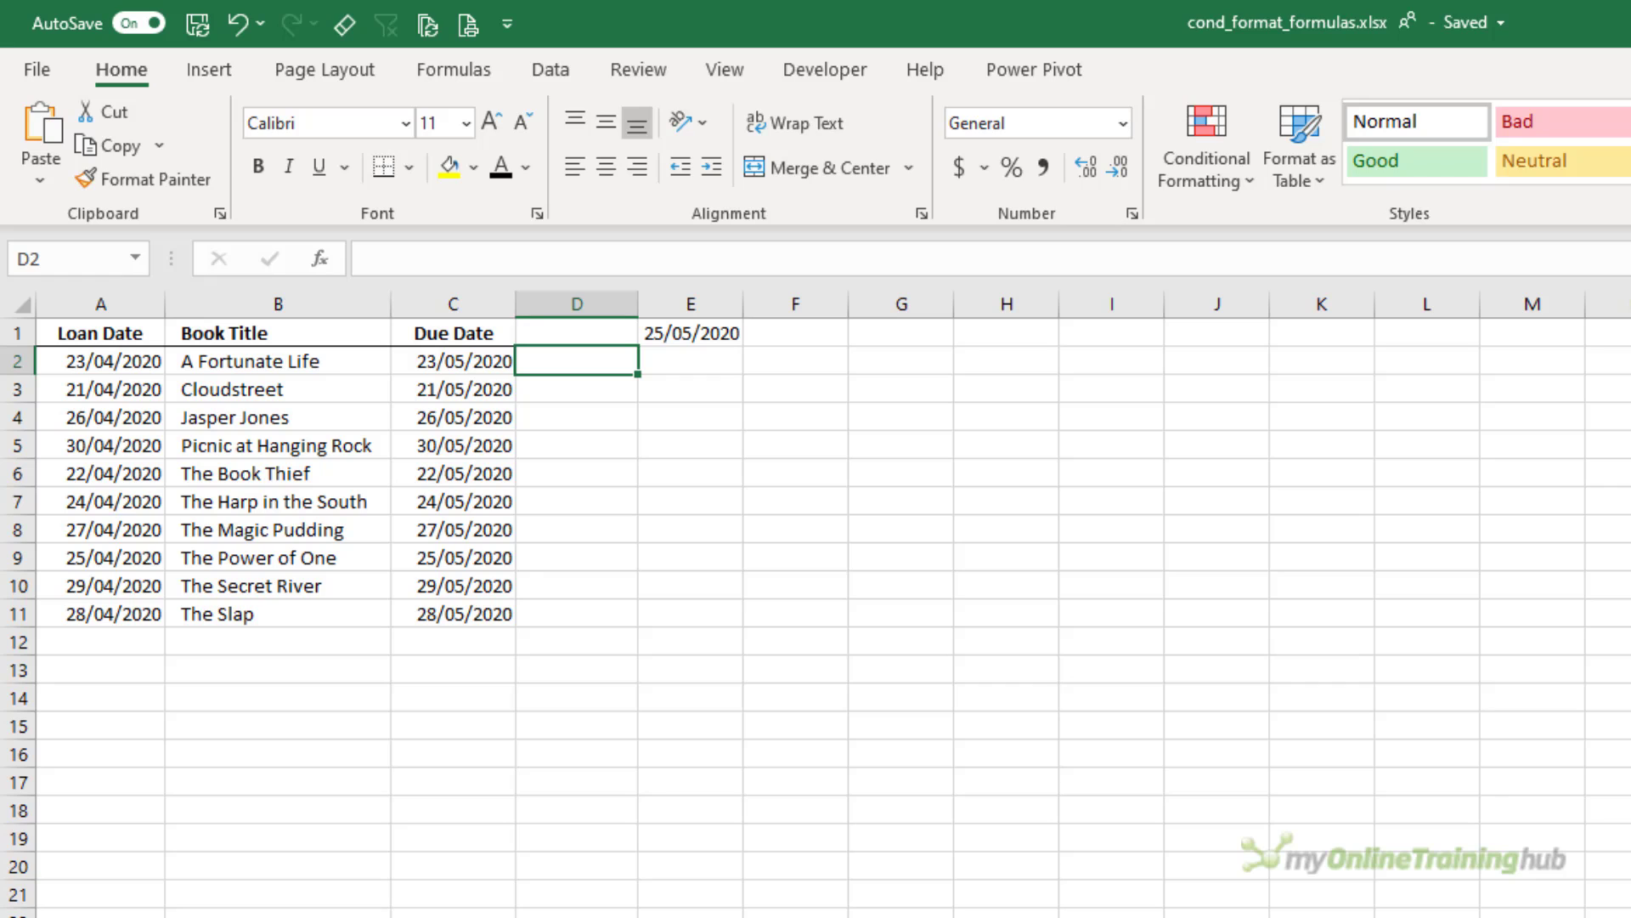
# Enter the formula =C2<=$E$1 in cell D2 to test the first due date against the date in E1.
pyautogui.write('=')
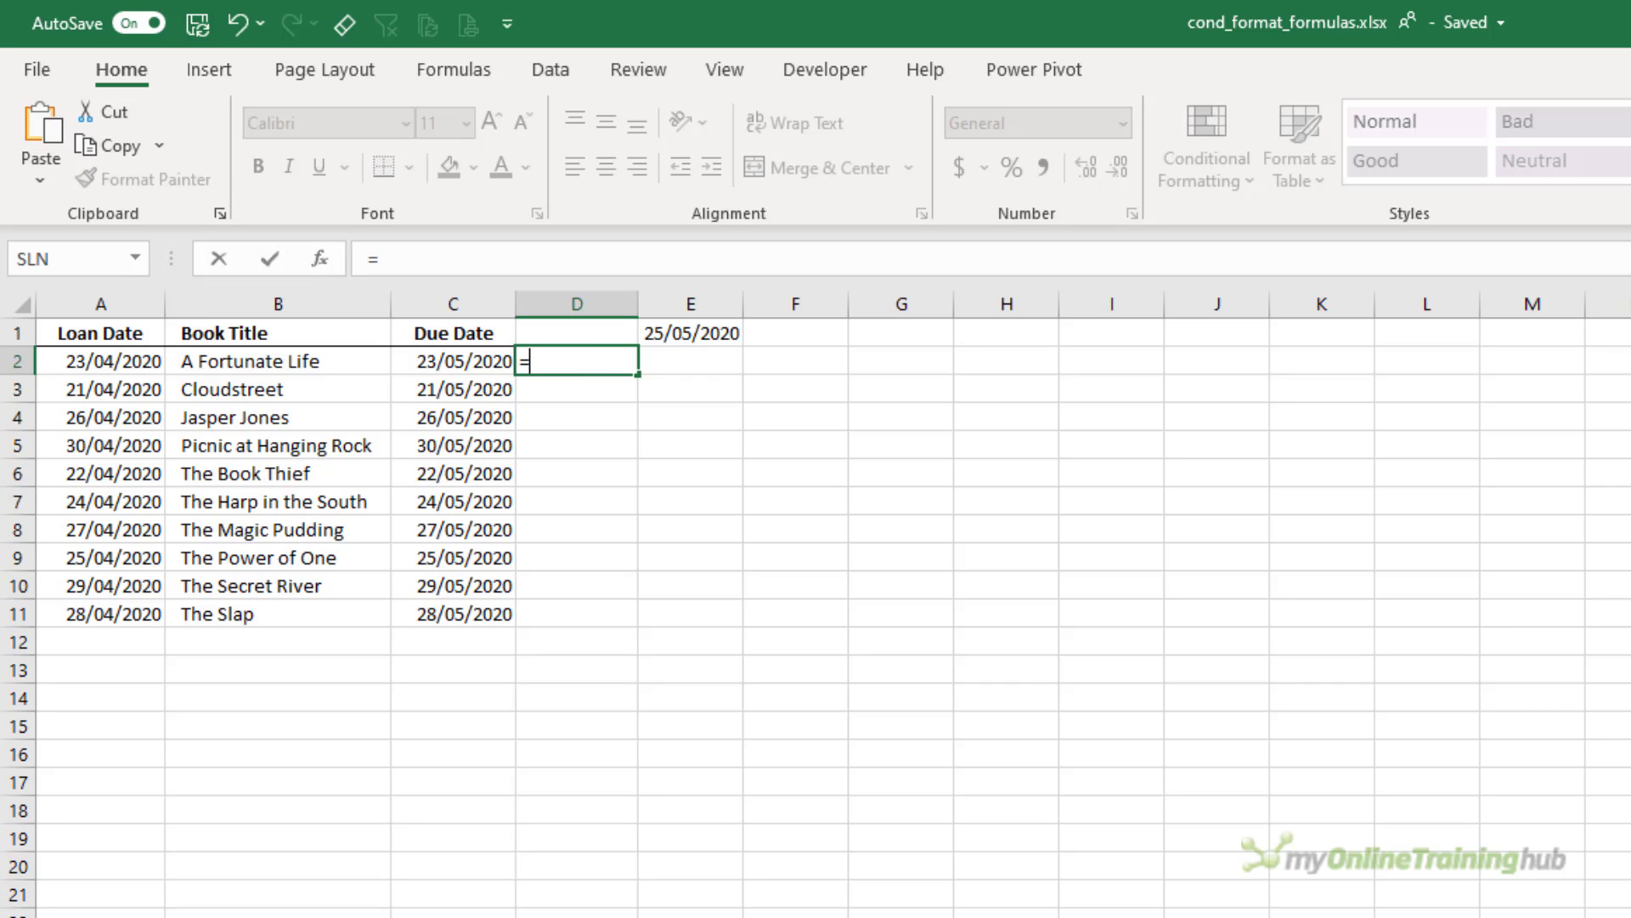
pyautogui.click(446, 366)
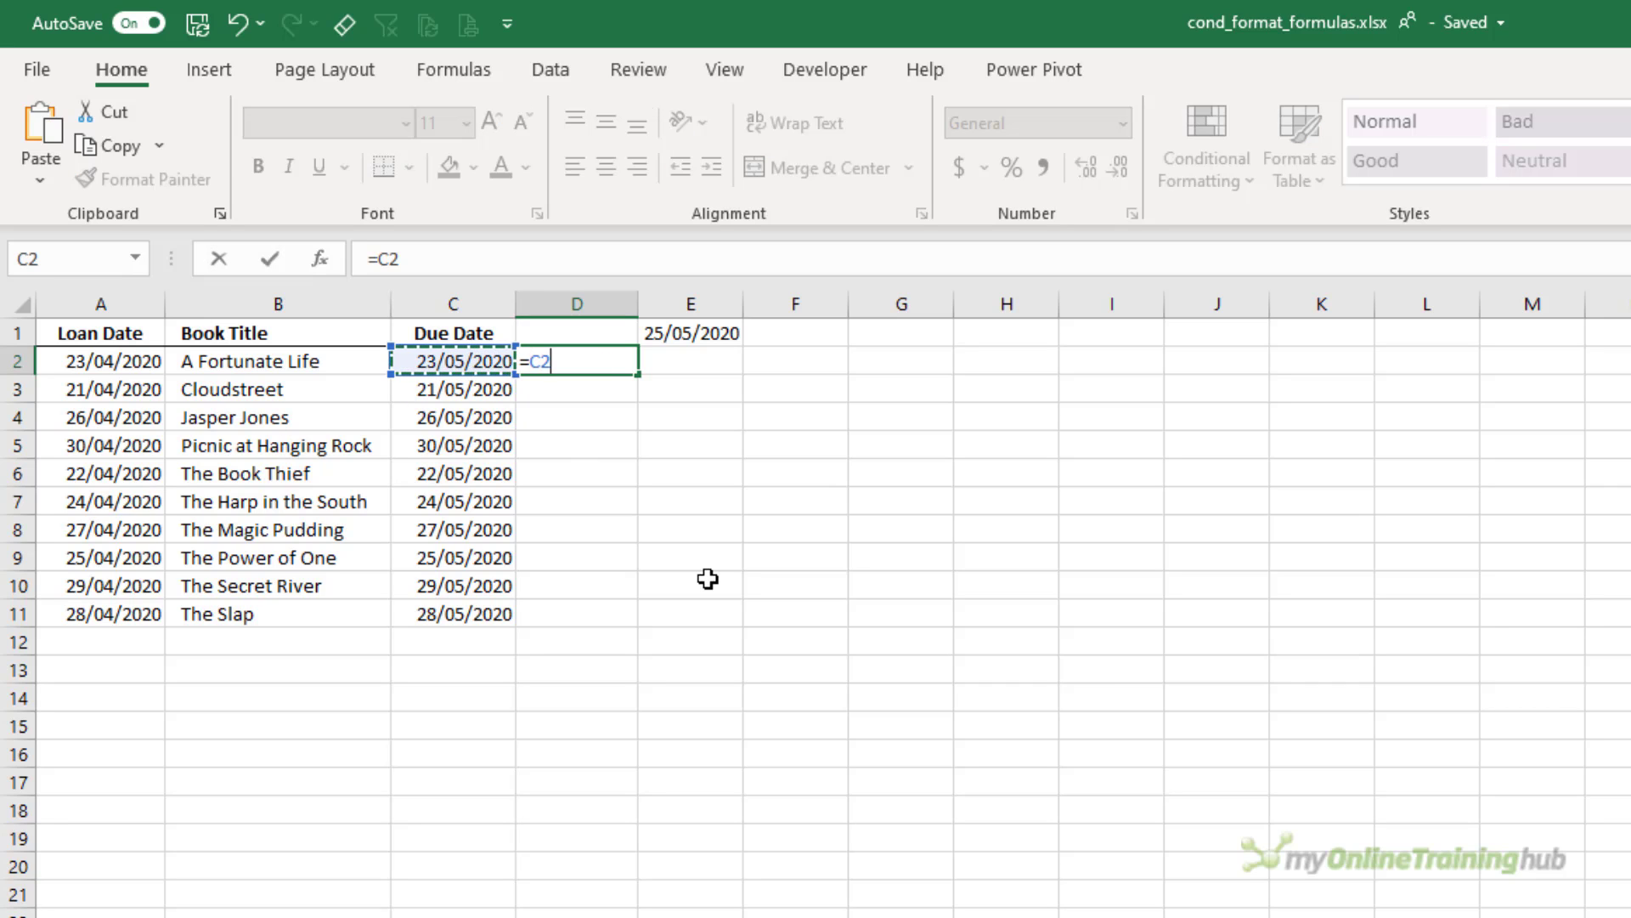
pyautogui.write('<=')
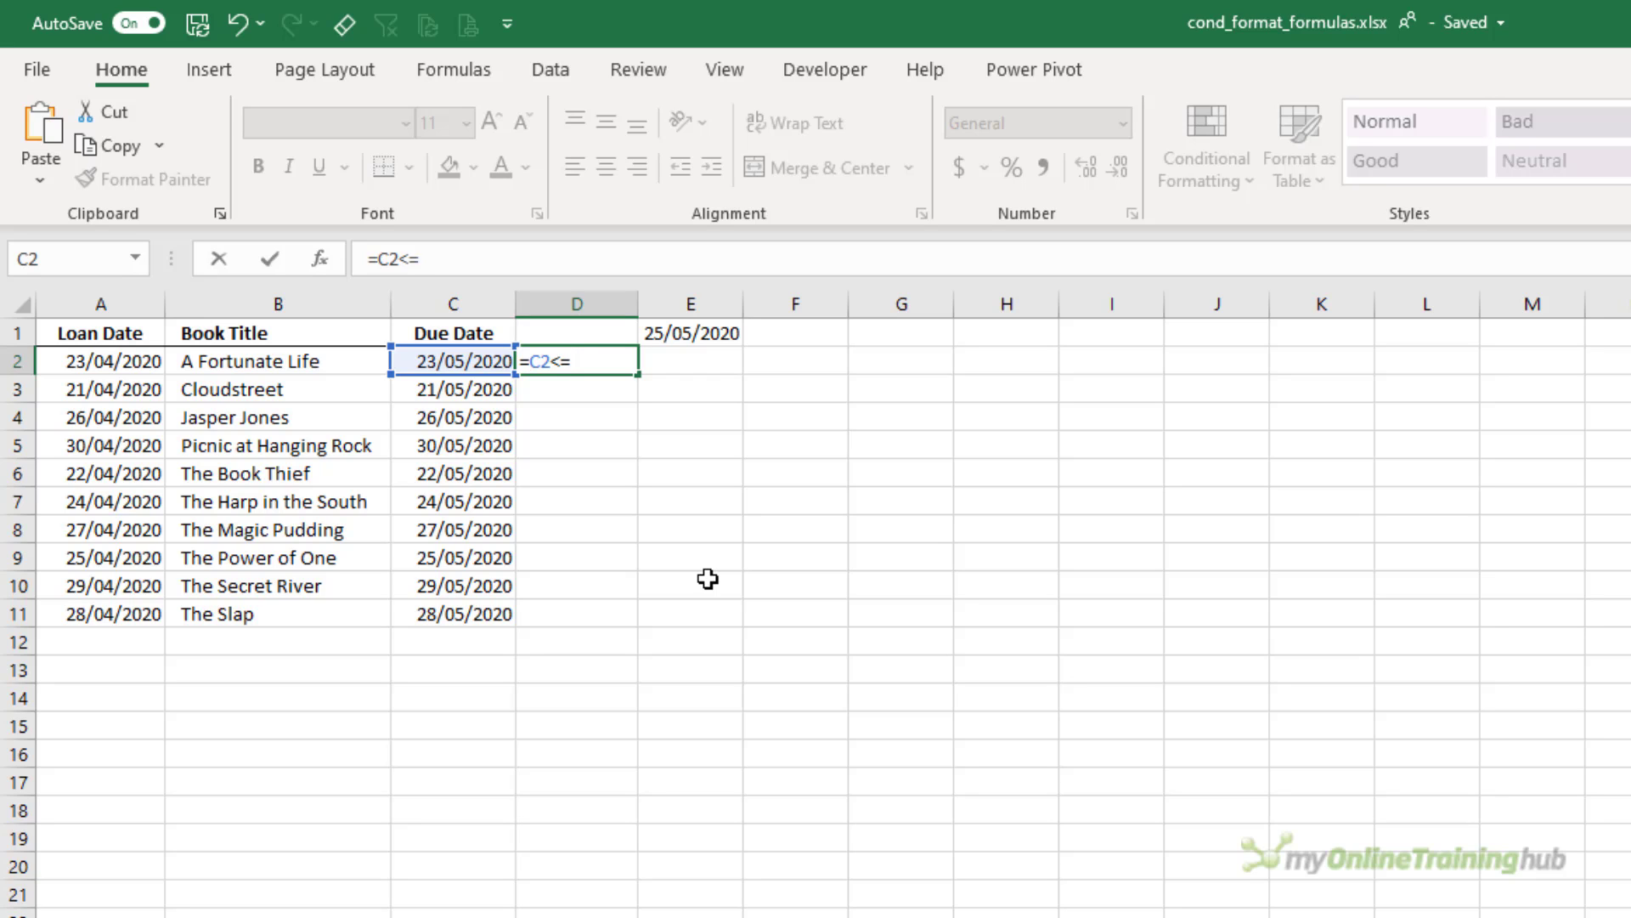
pyautogui.click(714, 329)
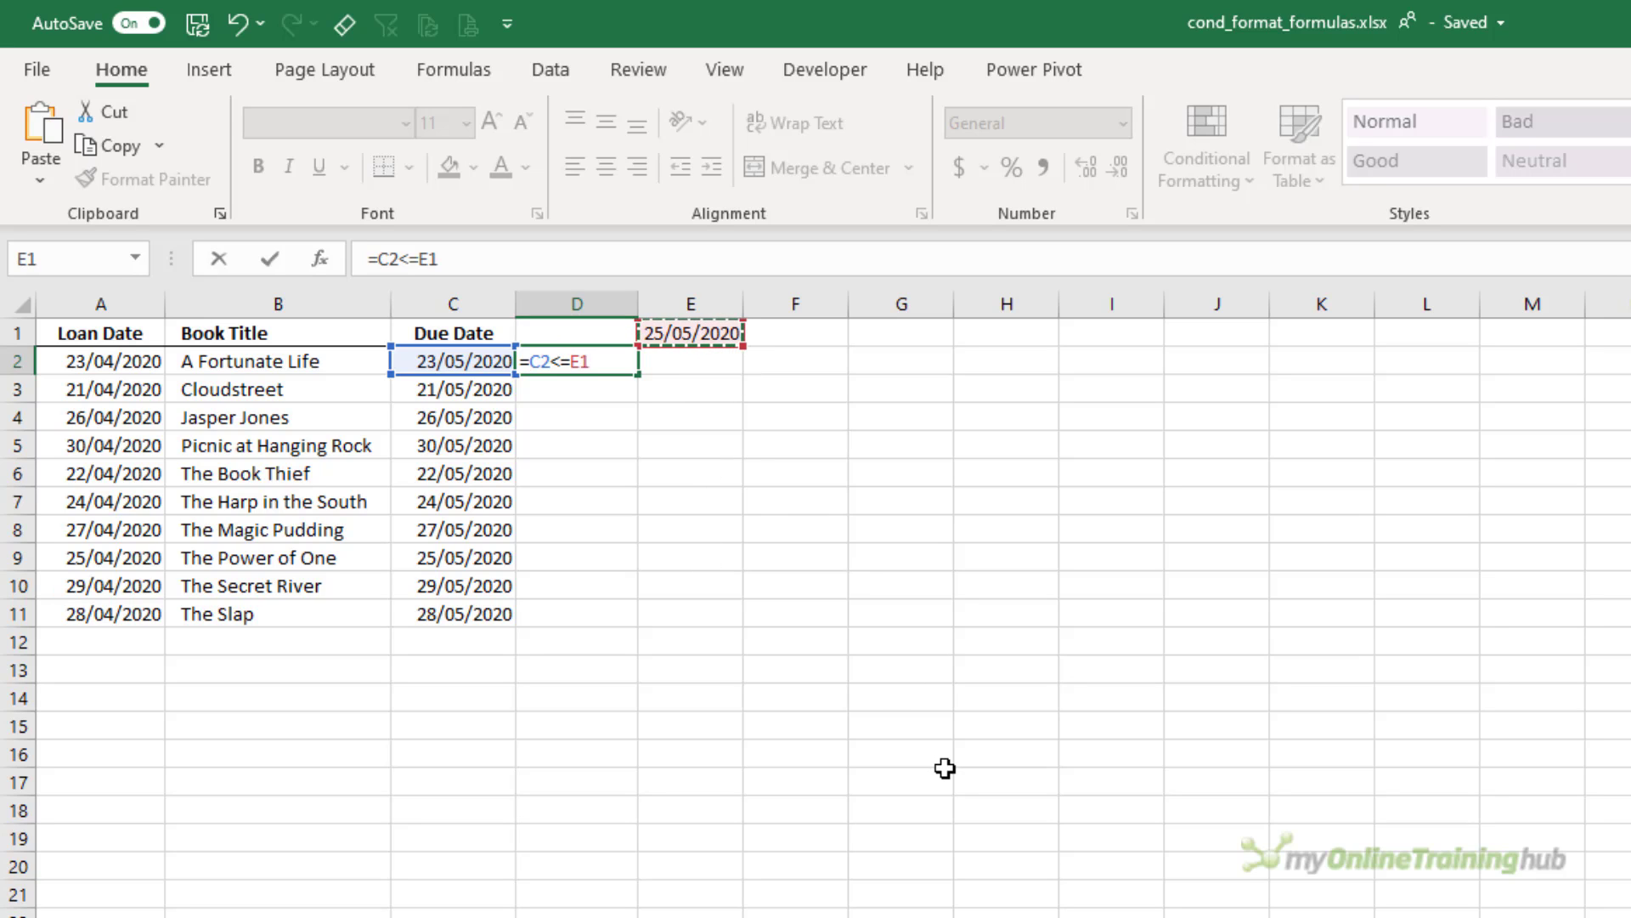
pyautogui.press('F4')
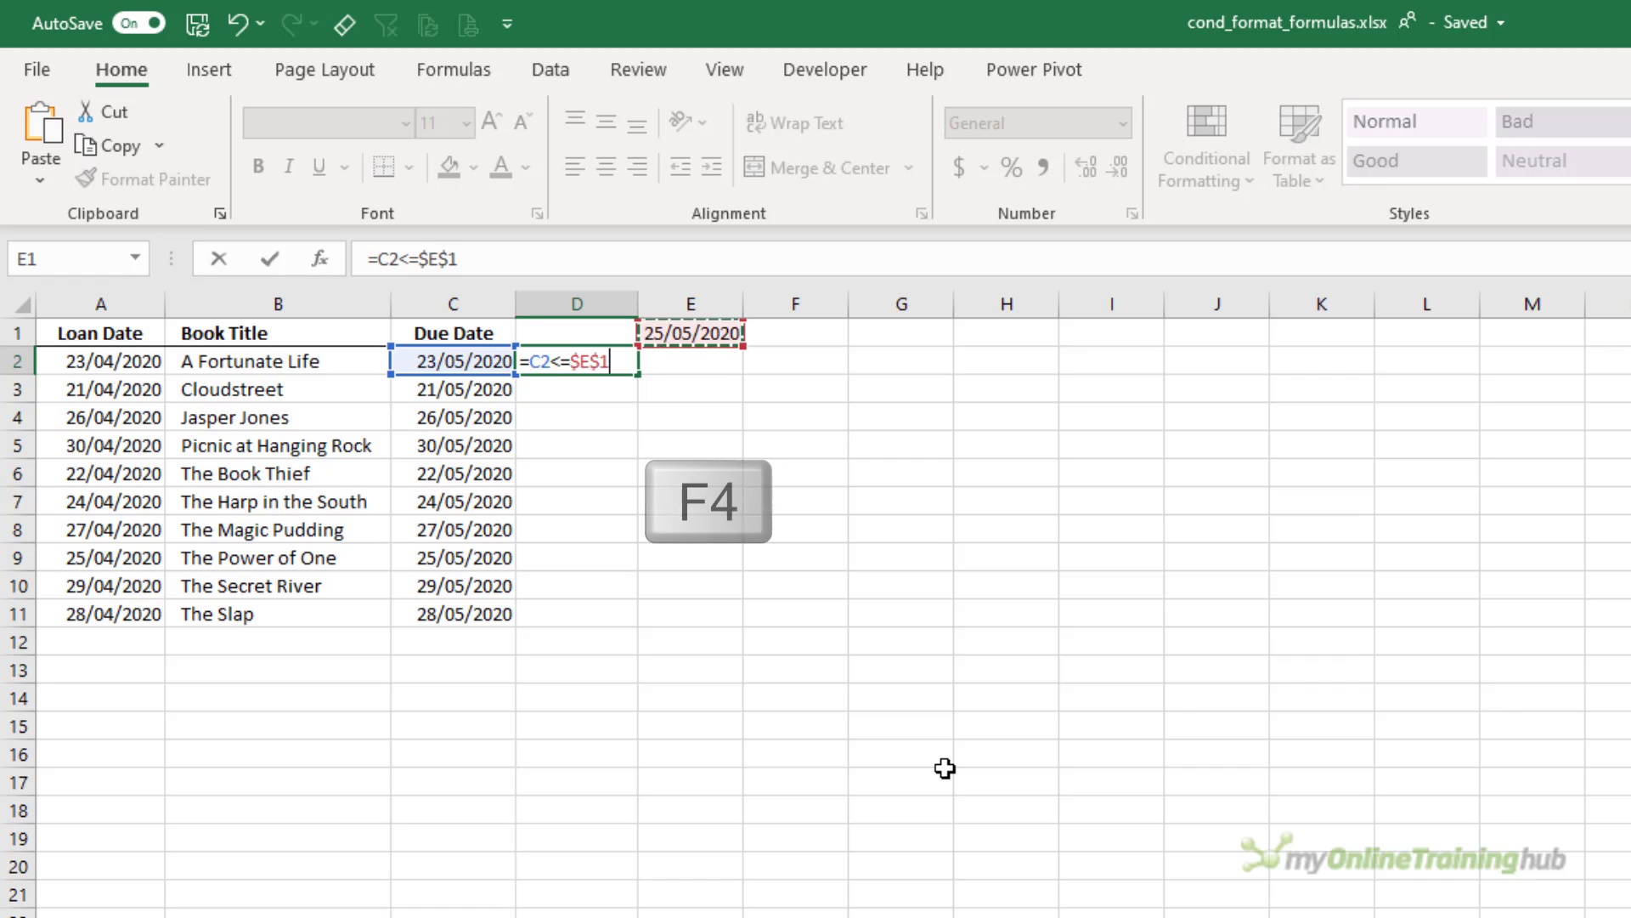
pyautogui.press('Return')
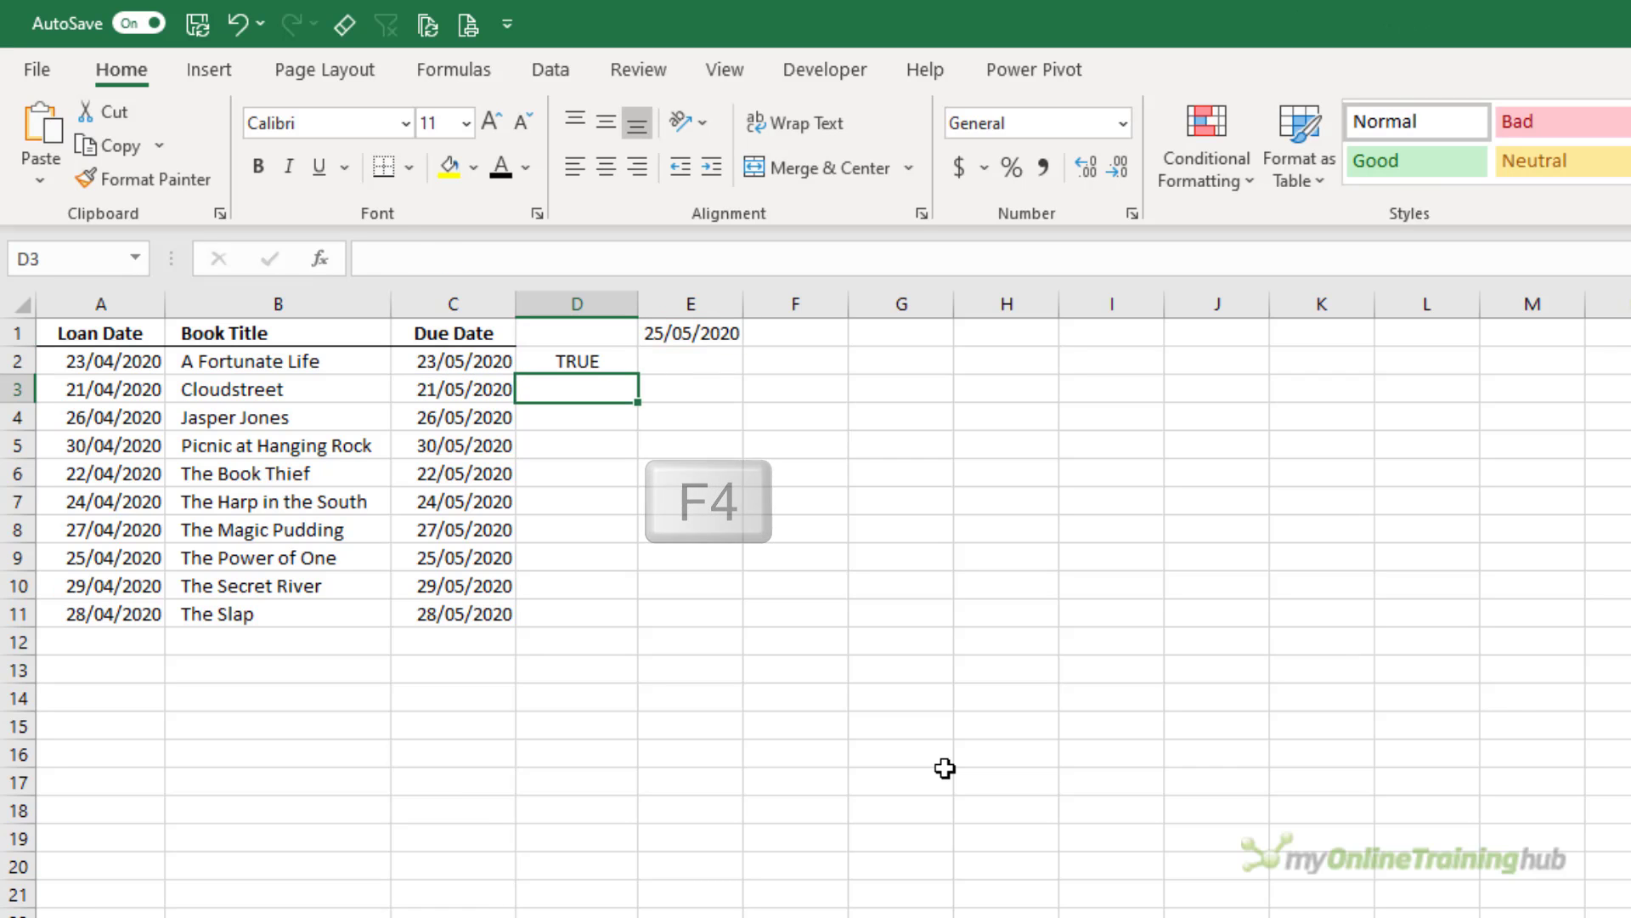
# Fill the due-date test formula from D2 down to D11.
pyautogui.click(640, 361)
pyautogui.click(614, 364)
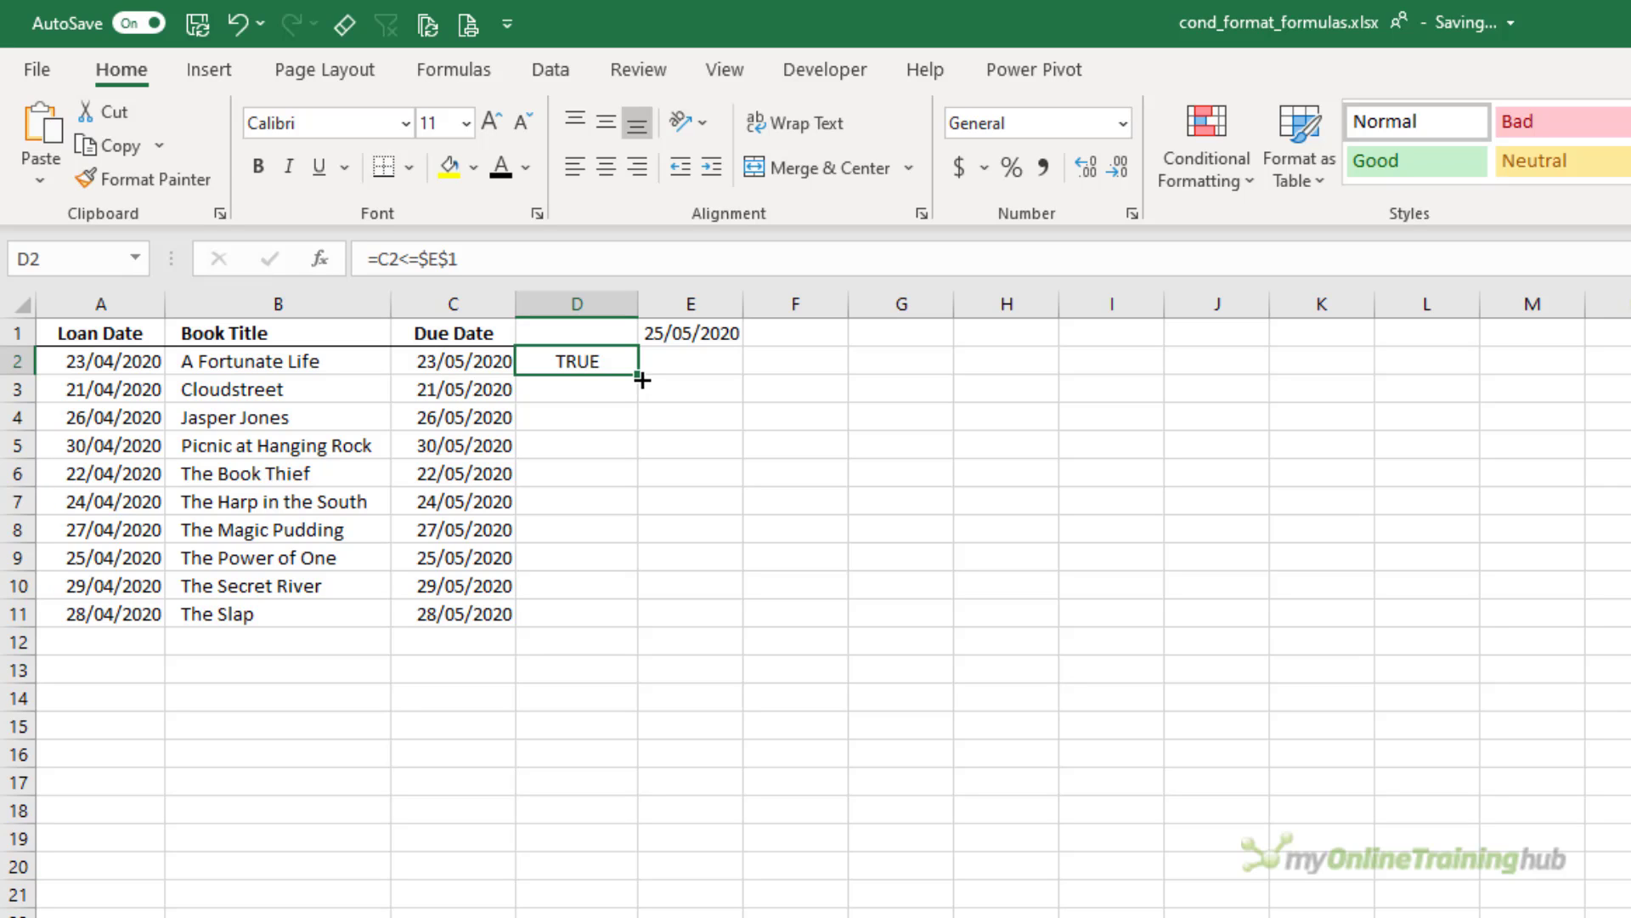
pyautogui.doubleClick(641, 380)
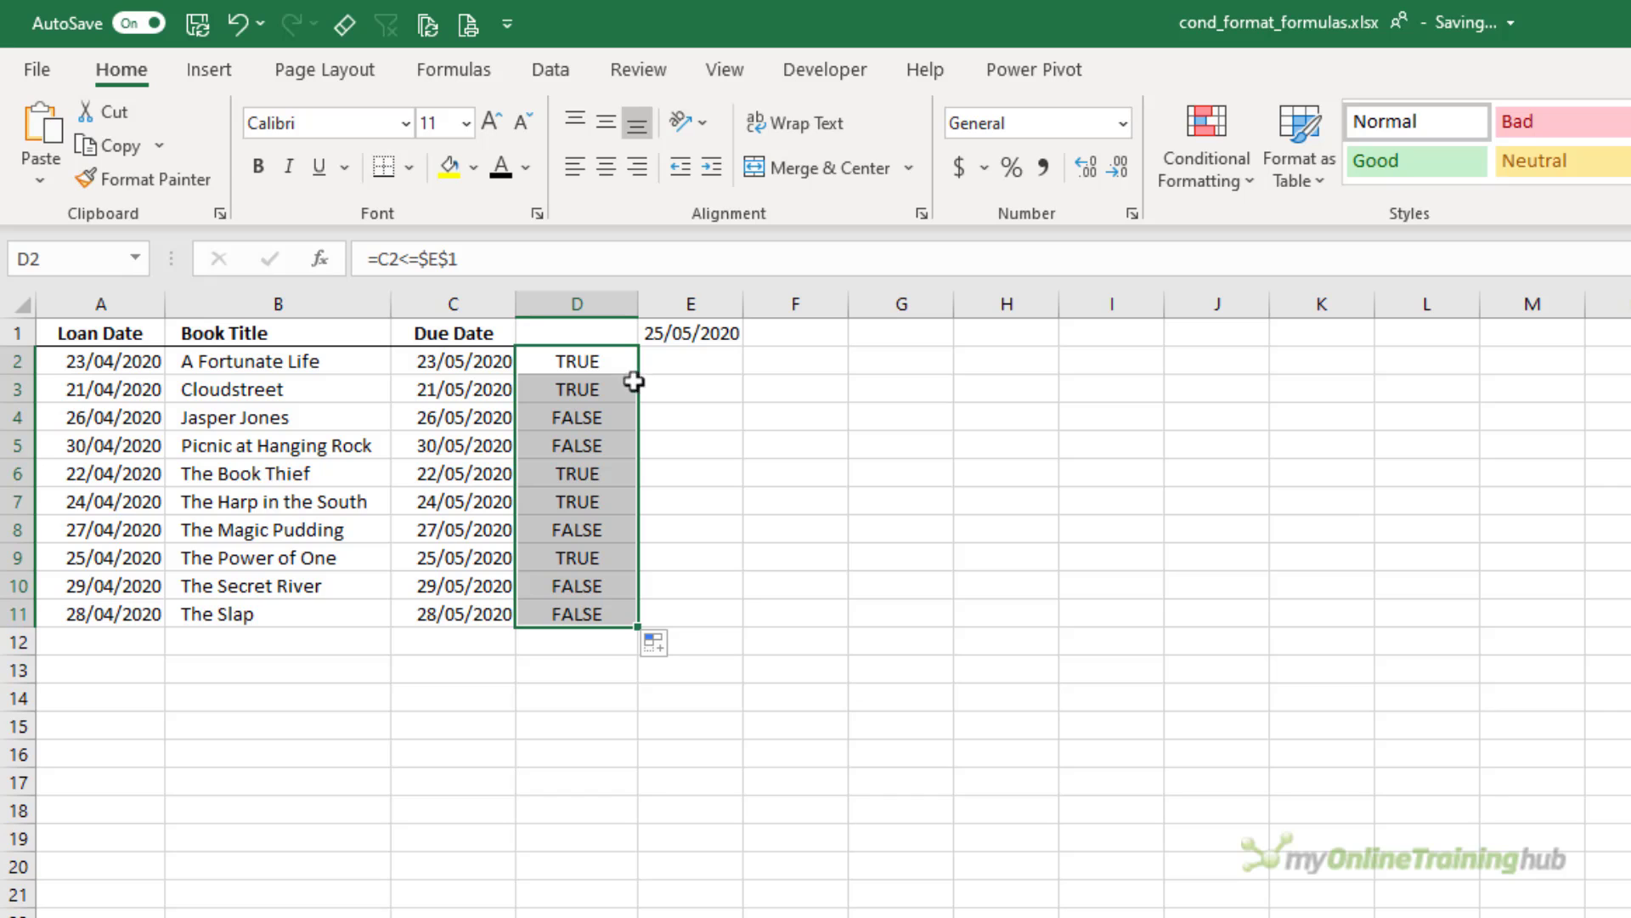
# Examine the test formulas in column D against the due dates in column C and the date in E1.
pyautogui.click(619, 387)
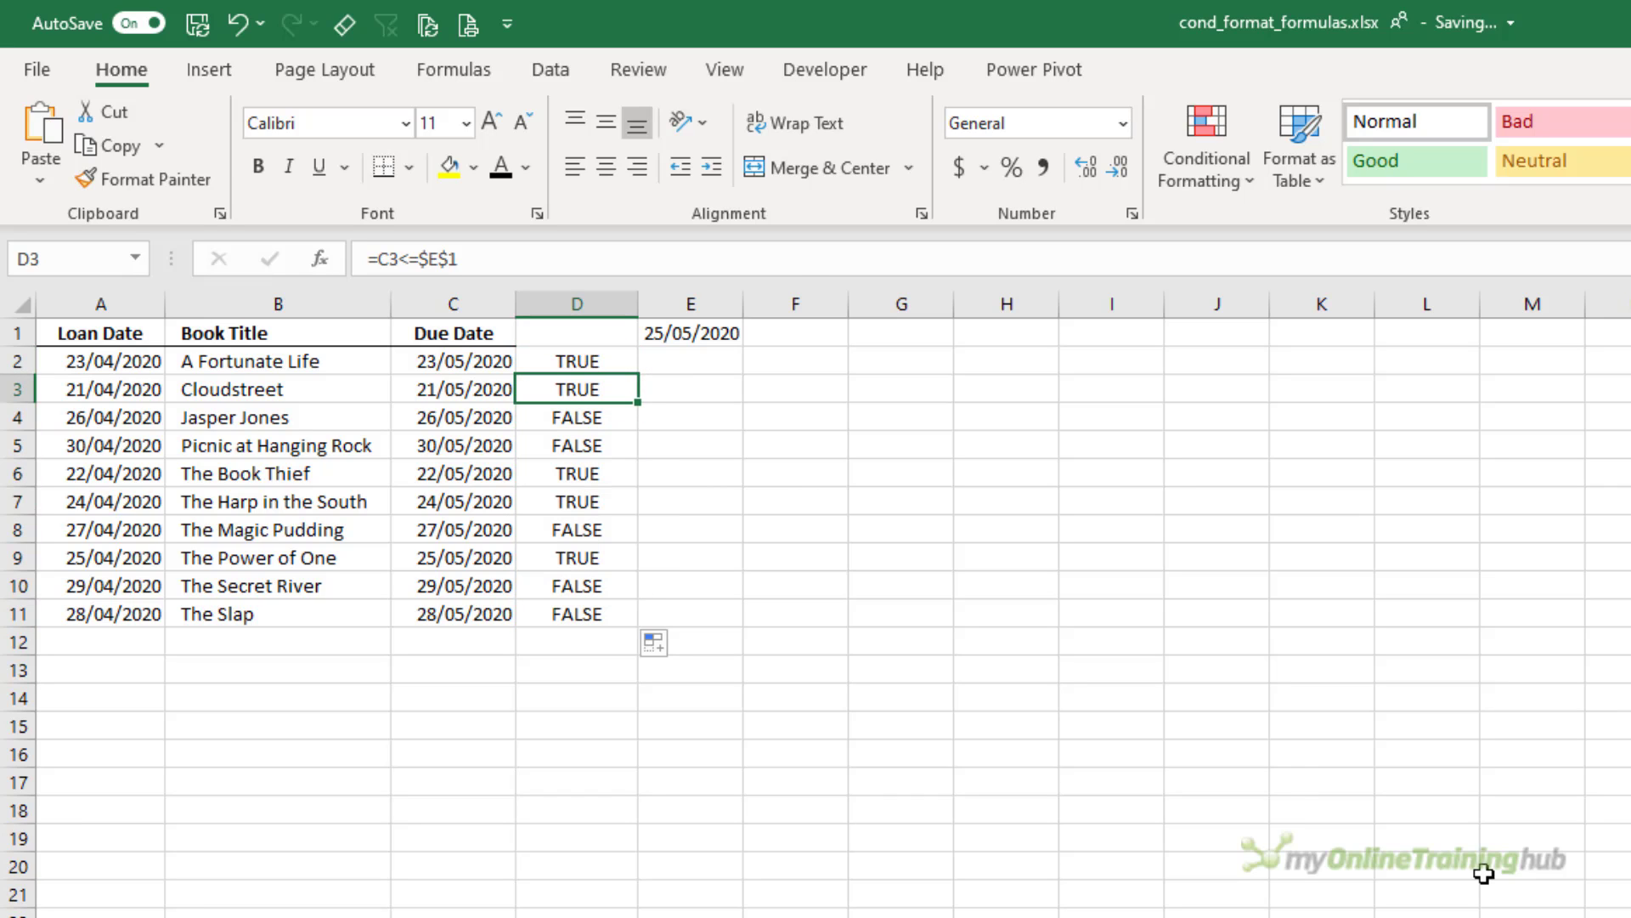
pyautogui.press('Down')
pyautogui.press('Down')
pyautogui.press('Down')
pyautogui.press('Down')
pyautogui.press('Down')
pyautogui.press('Left')
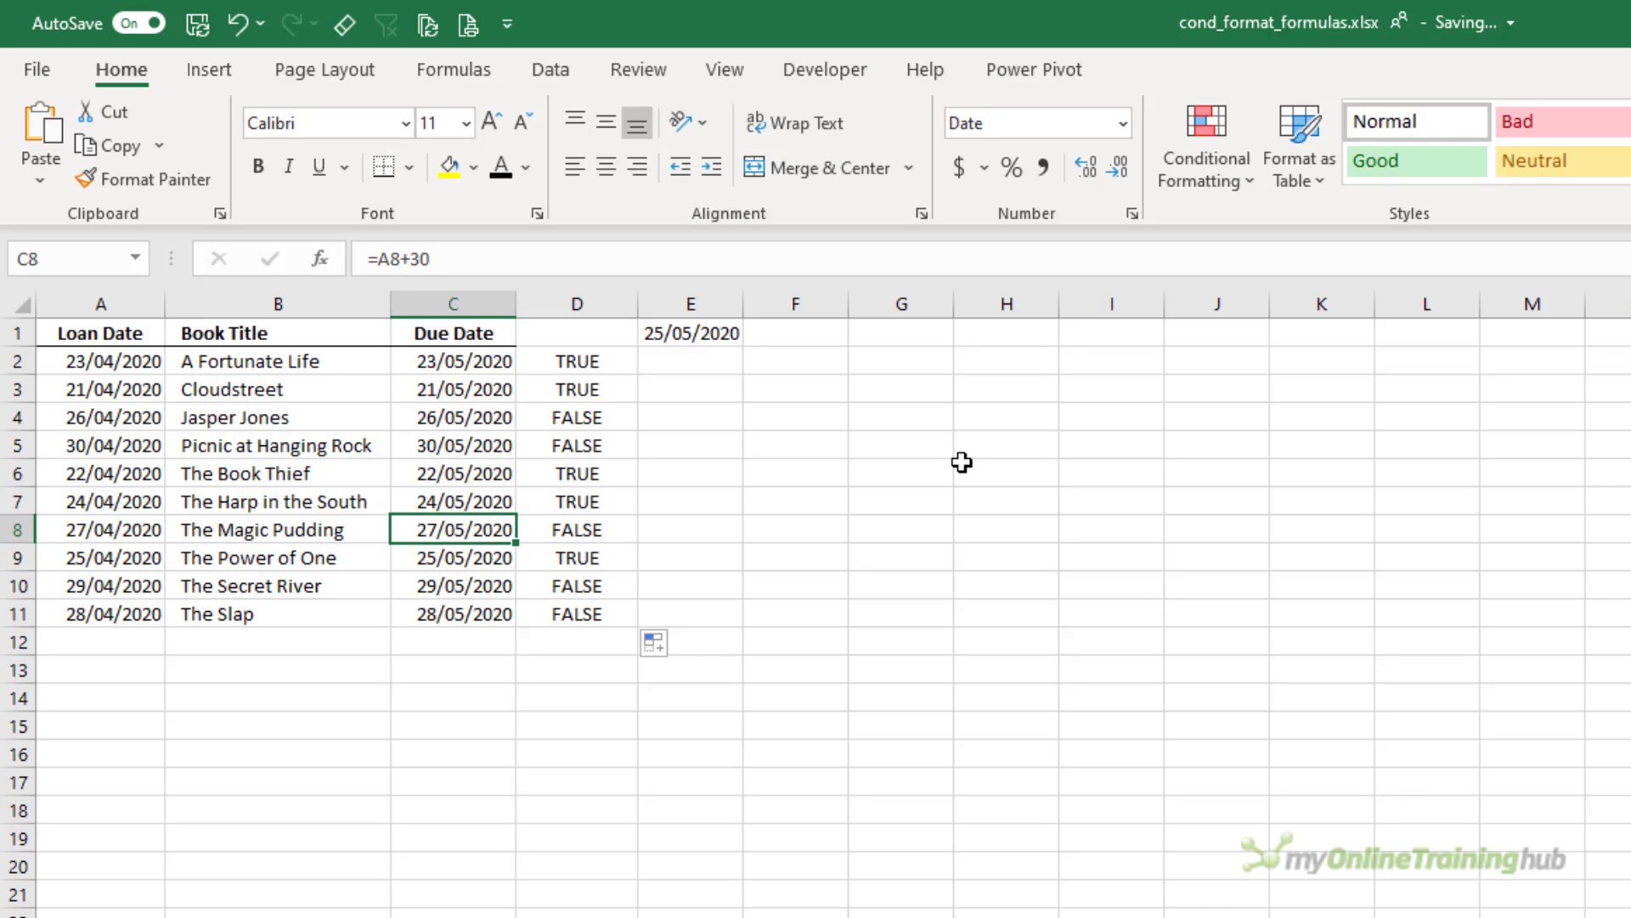
pyautogui.click(733, 337)
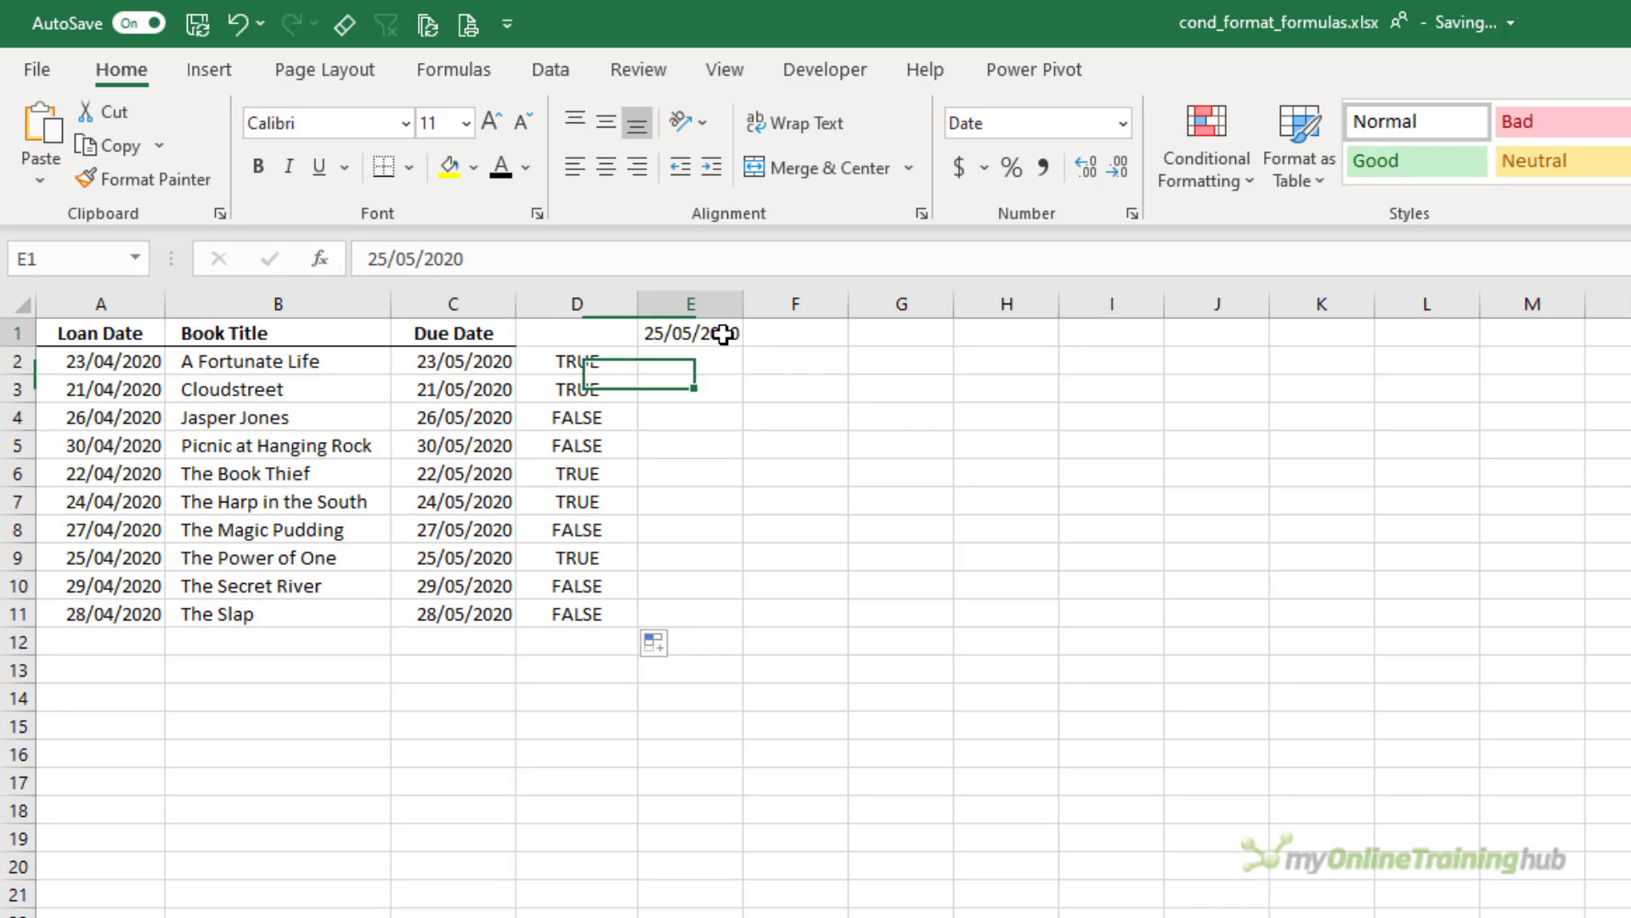
# Copy the text of the formula in D2 and leave the cell unchanged.
pyautogui.click(597, 363)
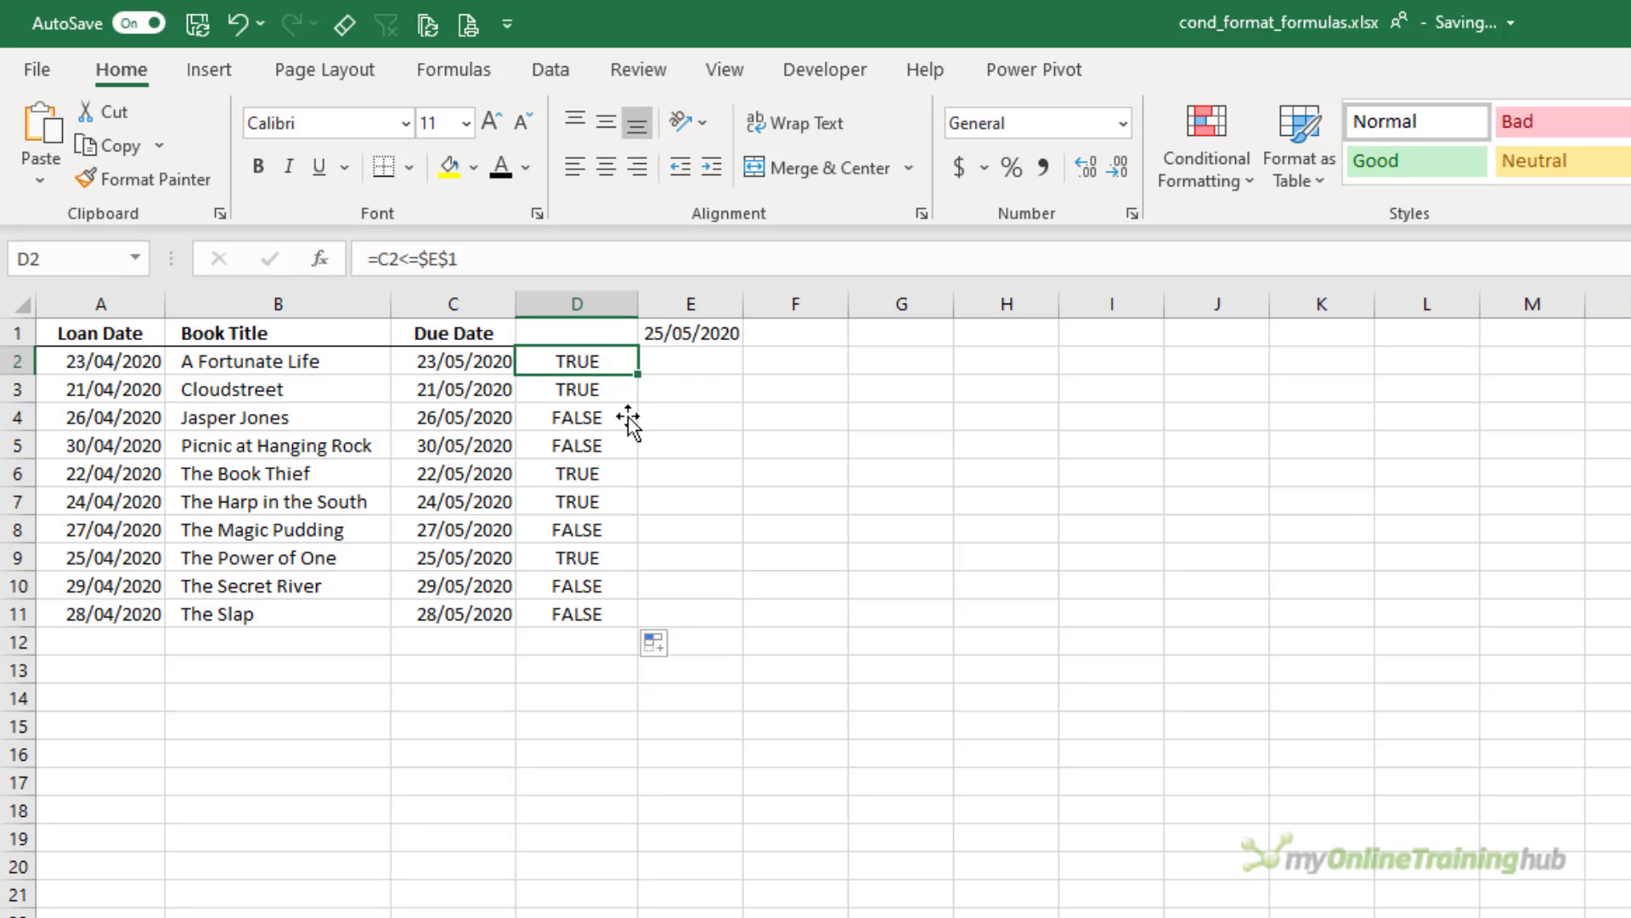
pyautogui.moveTo(459, 258); pyautogui.dragTo(368, 258)
pyautogui.hotkey('ctrl', 'c')
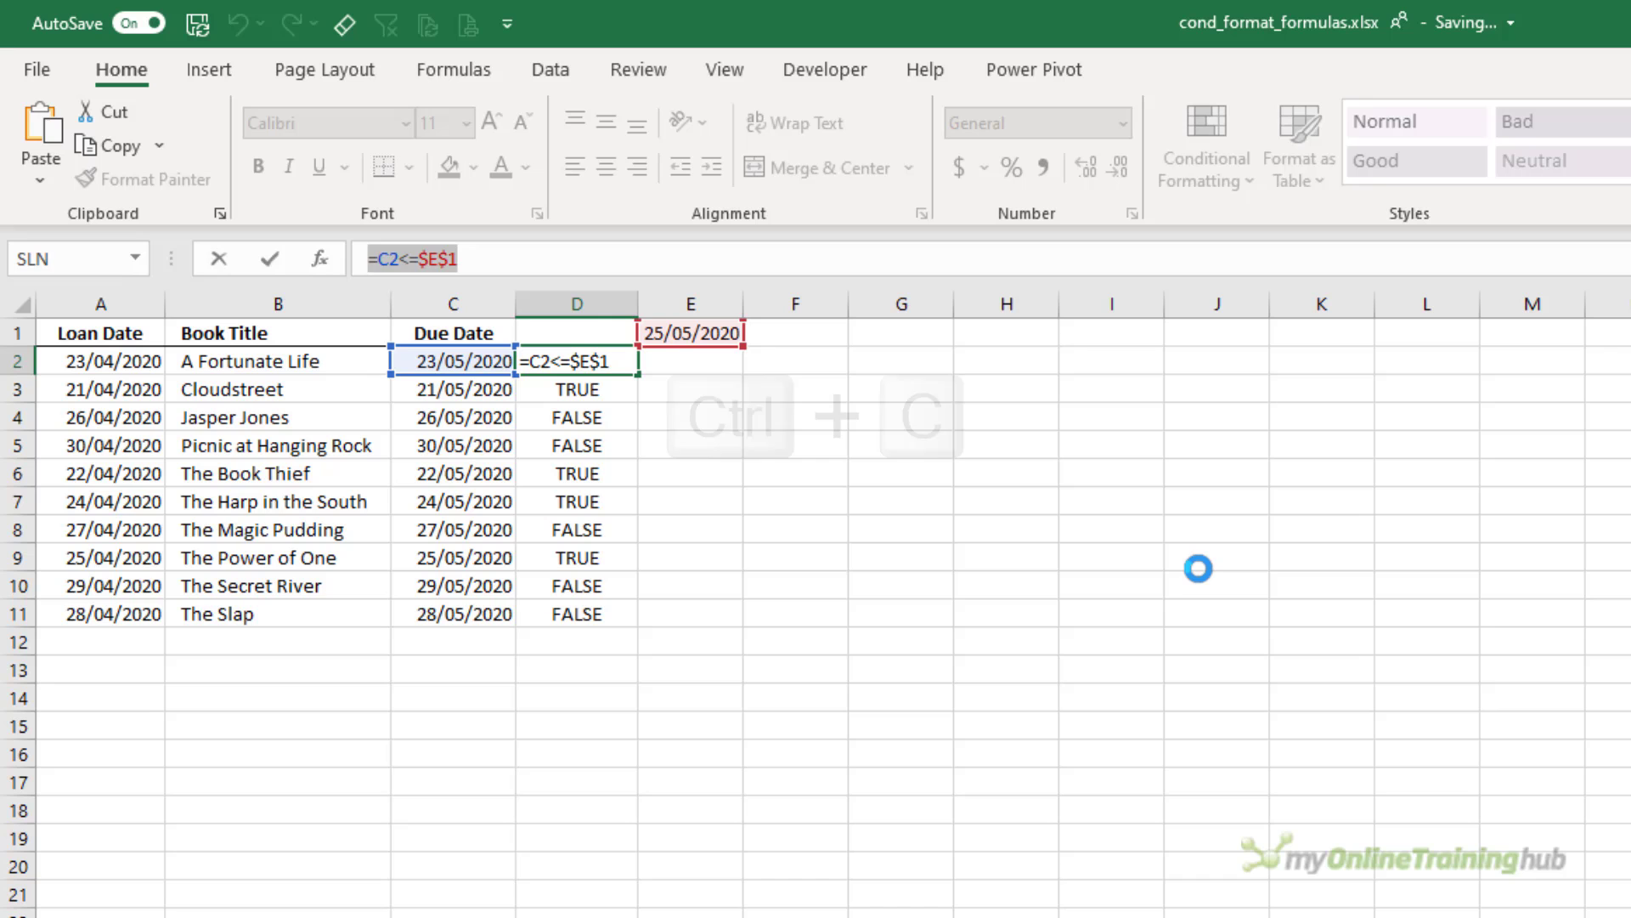
pyautogui.press('Escape')
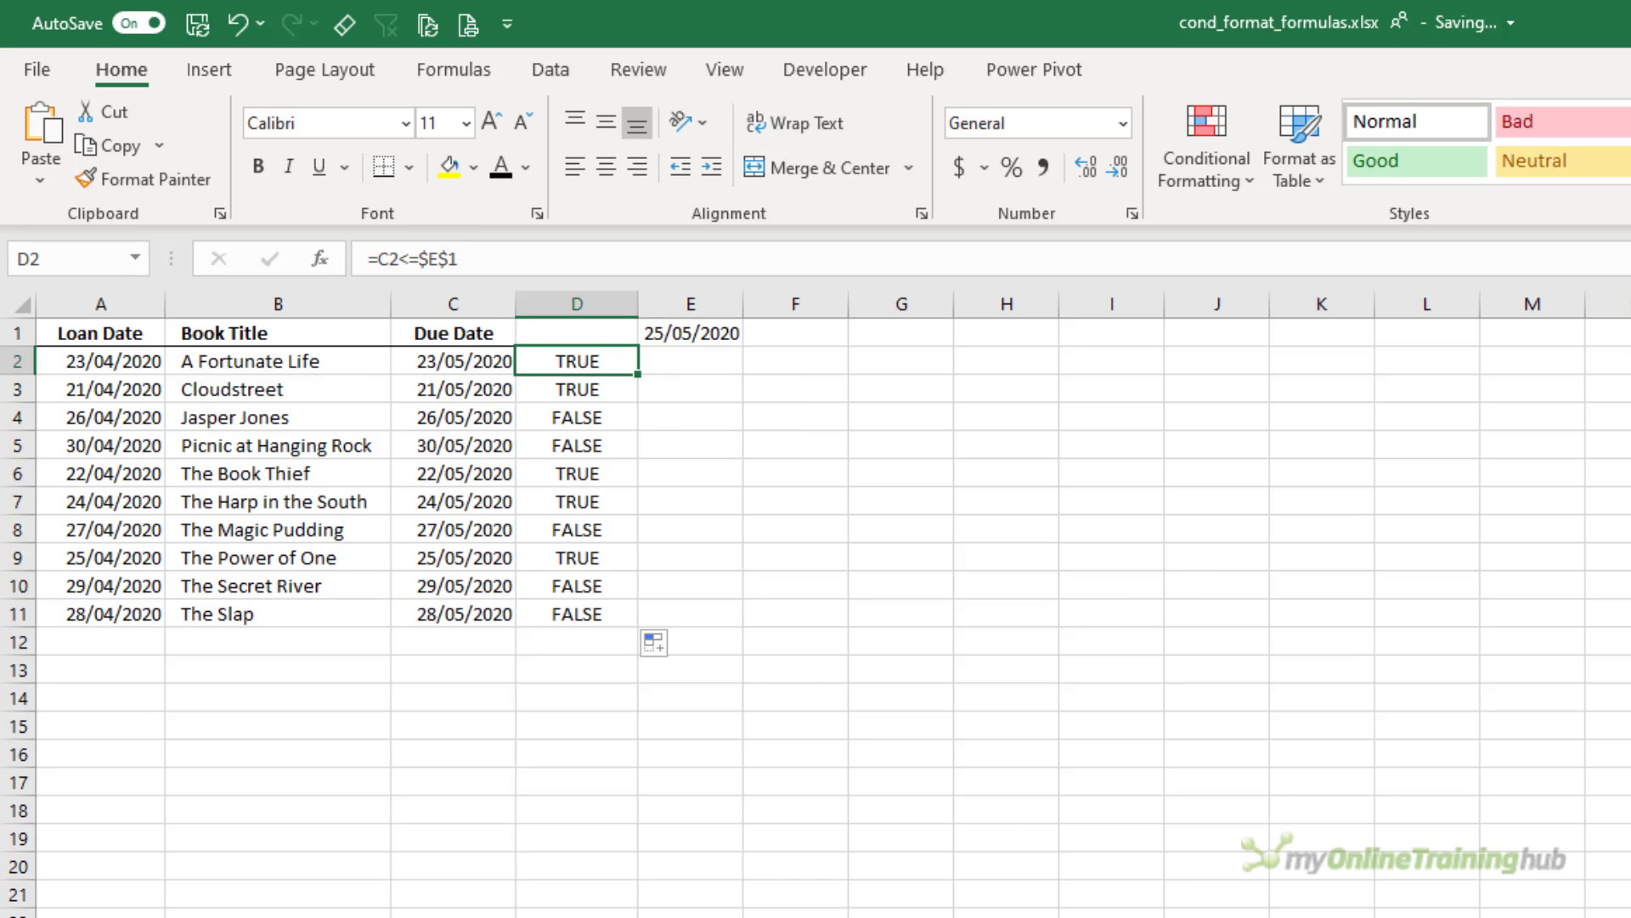
# Start a new formula-based conditional formatting rule for A2:C11 with the formula =C2<=$E$1.
pyautogui.moveTo(113, 370); pyautogui.dragTo(459, 613)
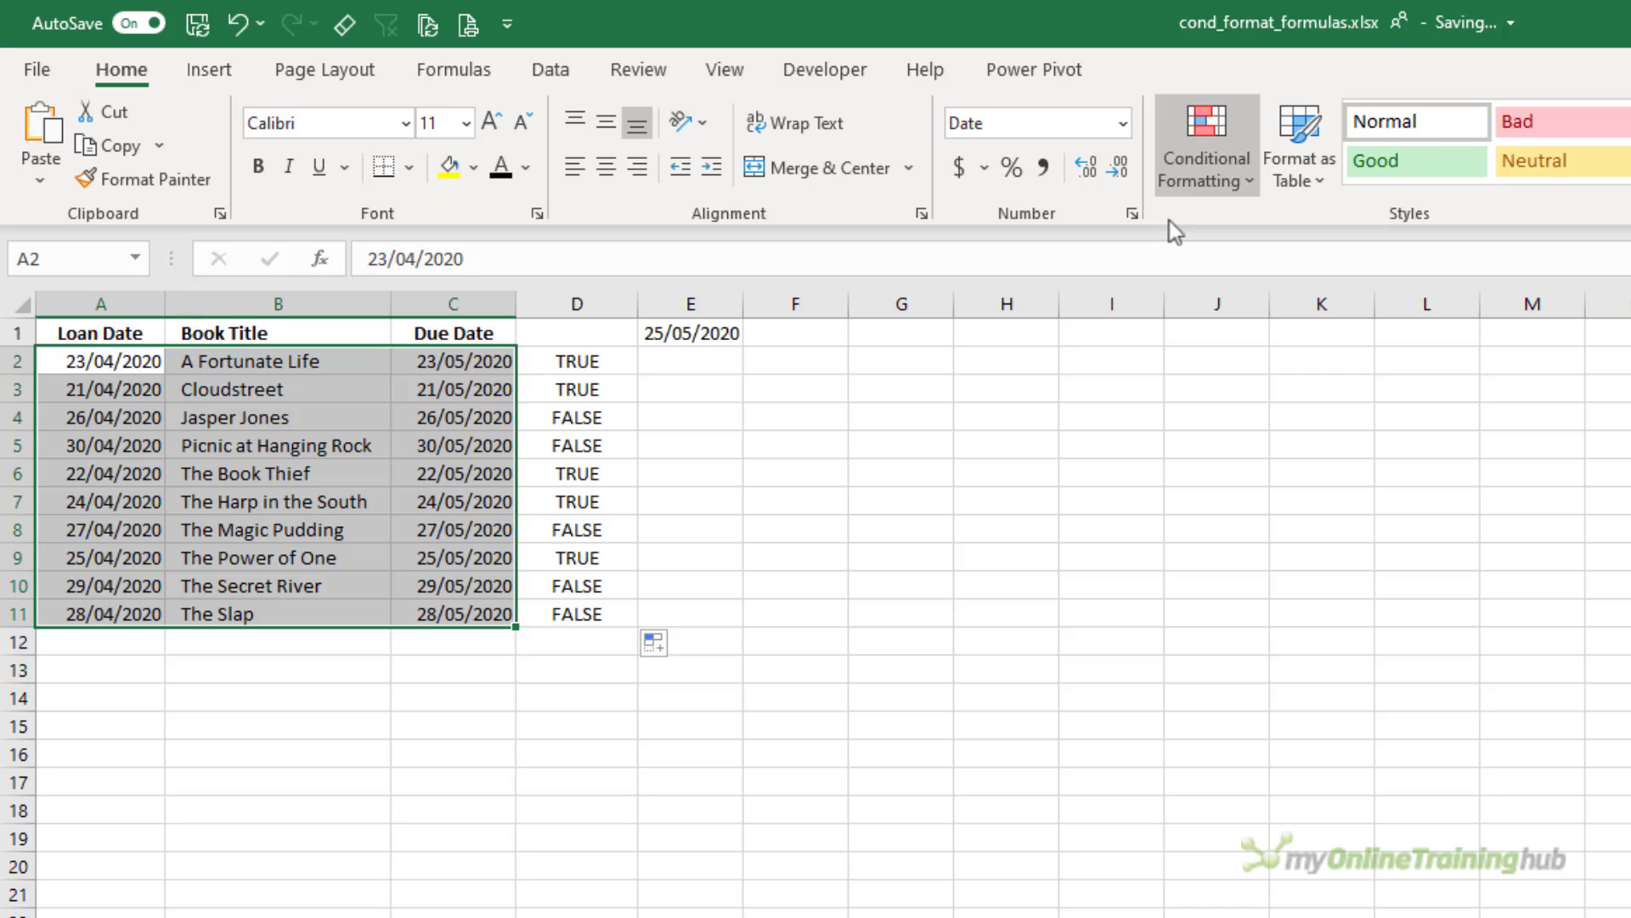
pyautogui.click(1207, 158)
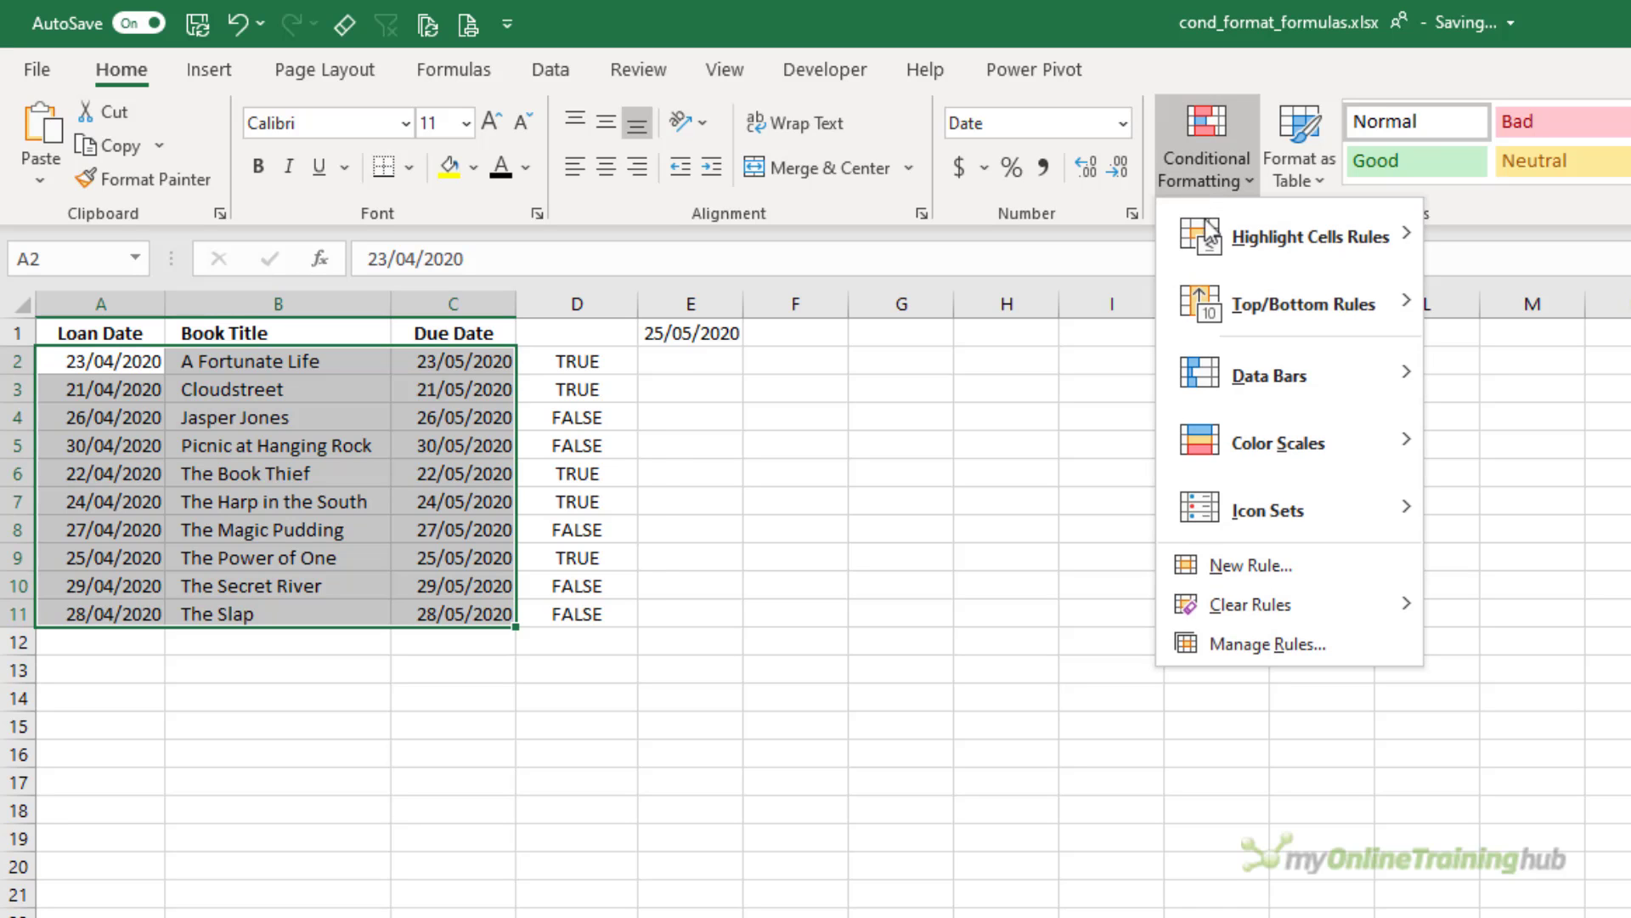
pyautogui.click(1364, 565)
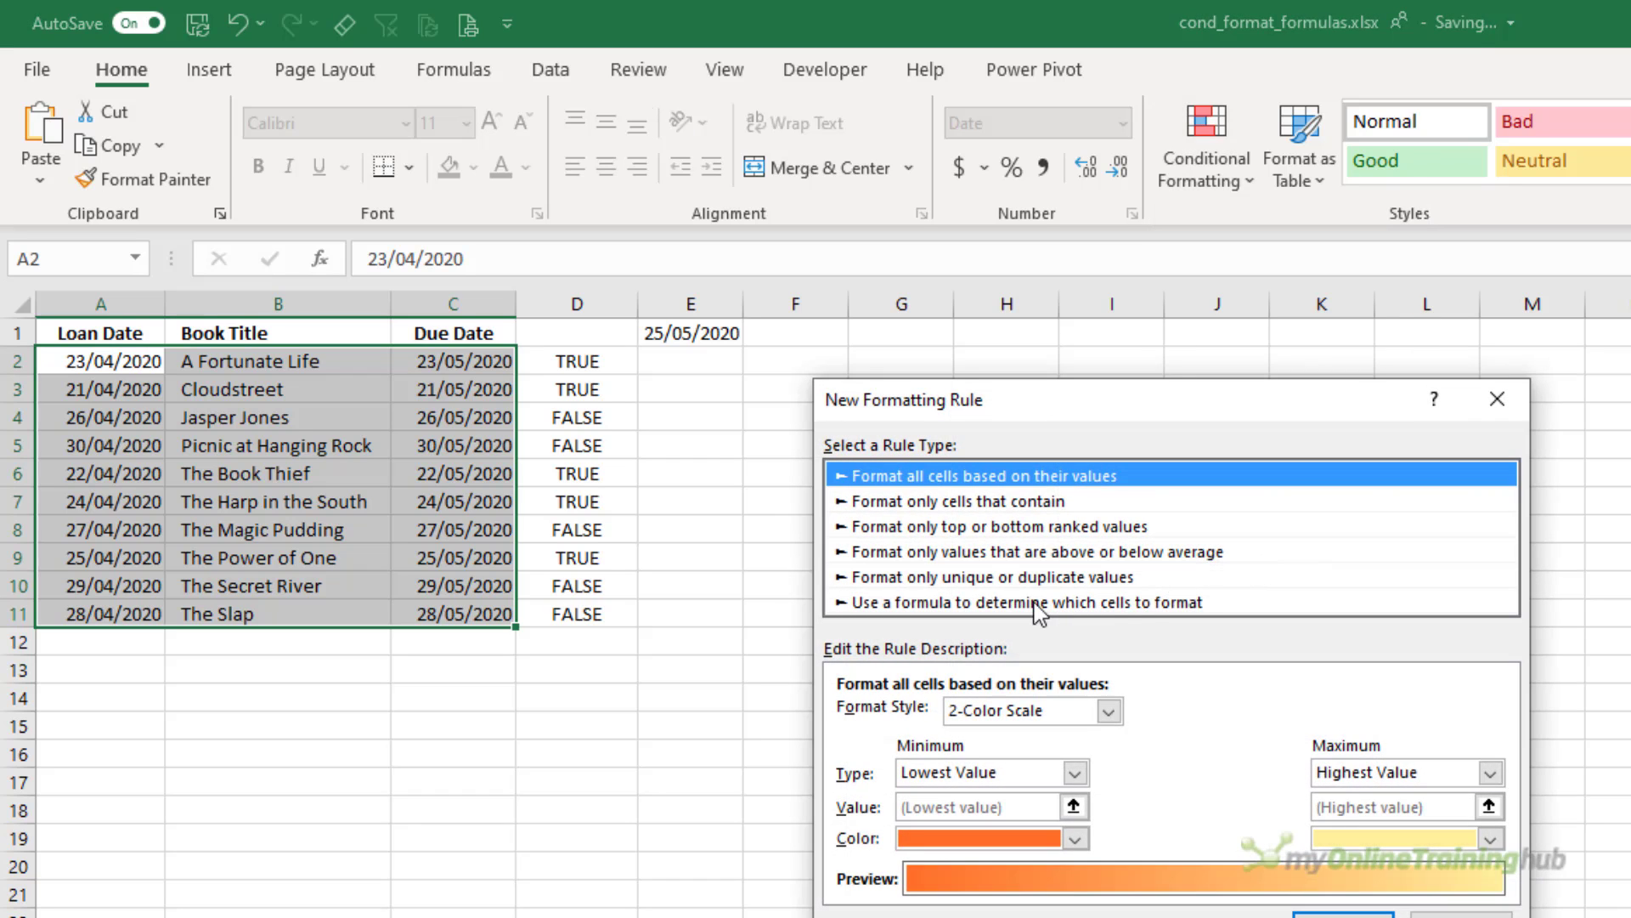
pyautogui.click(1086, 604)
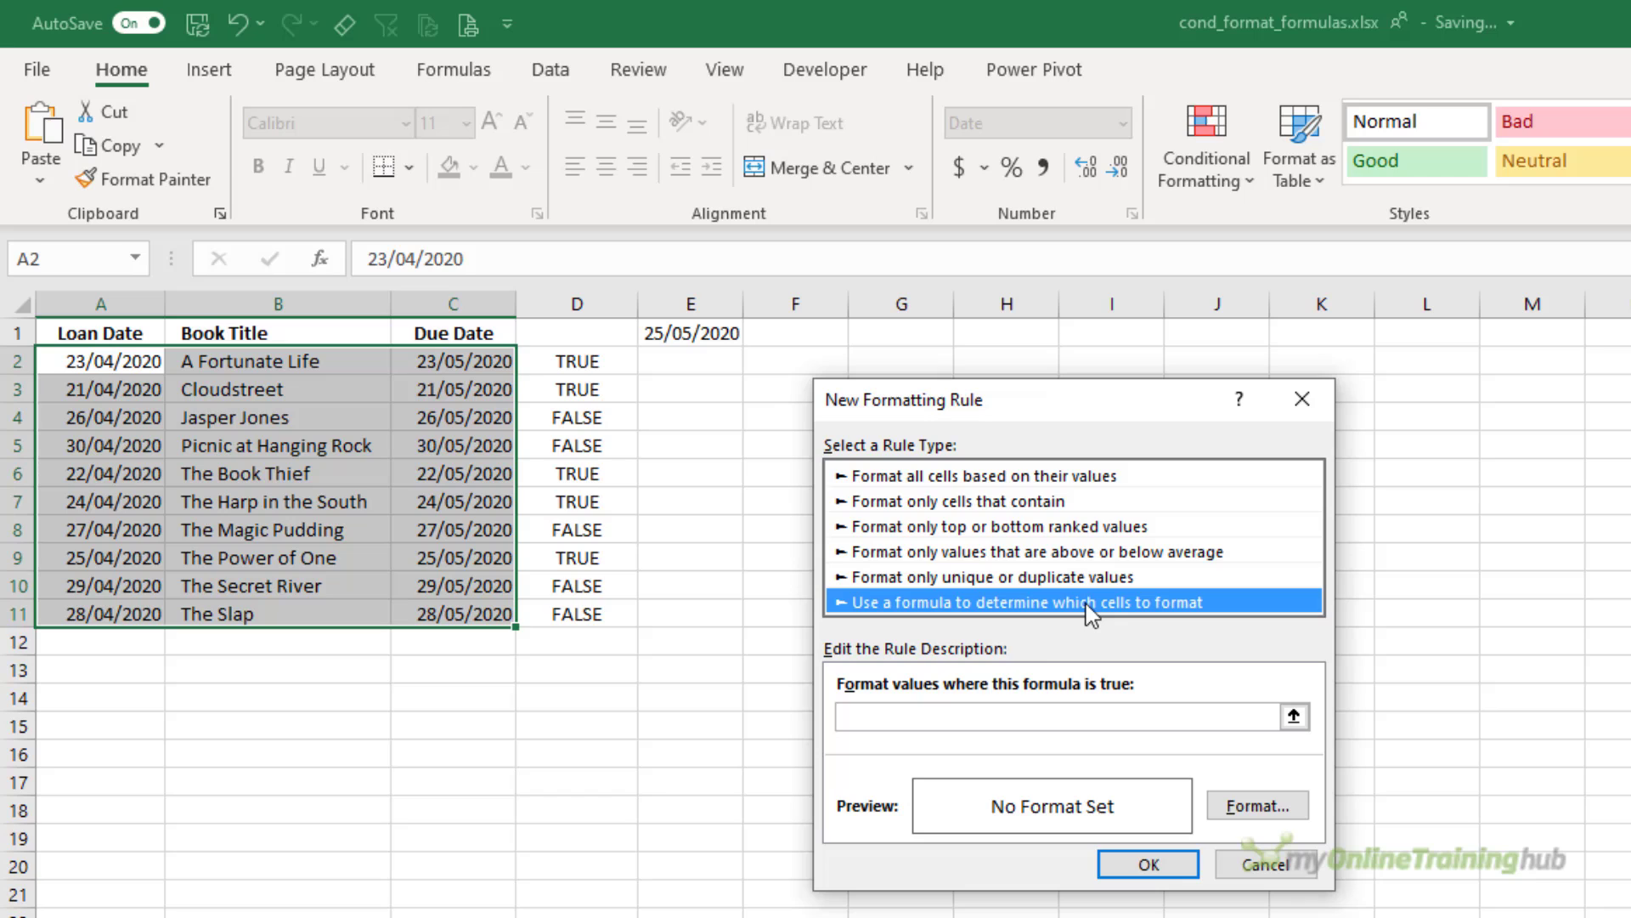
pyautogui.click(935, 716)
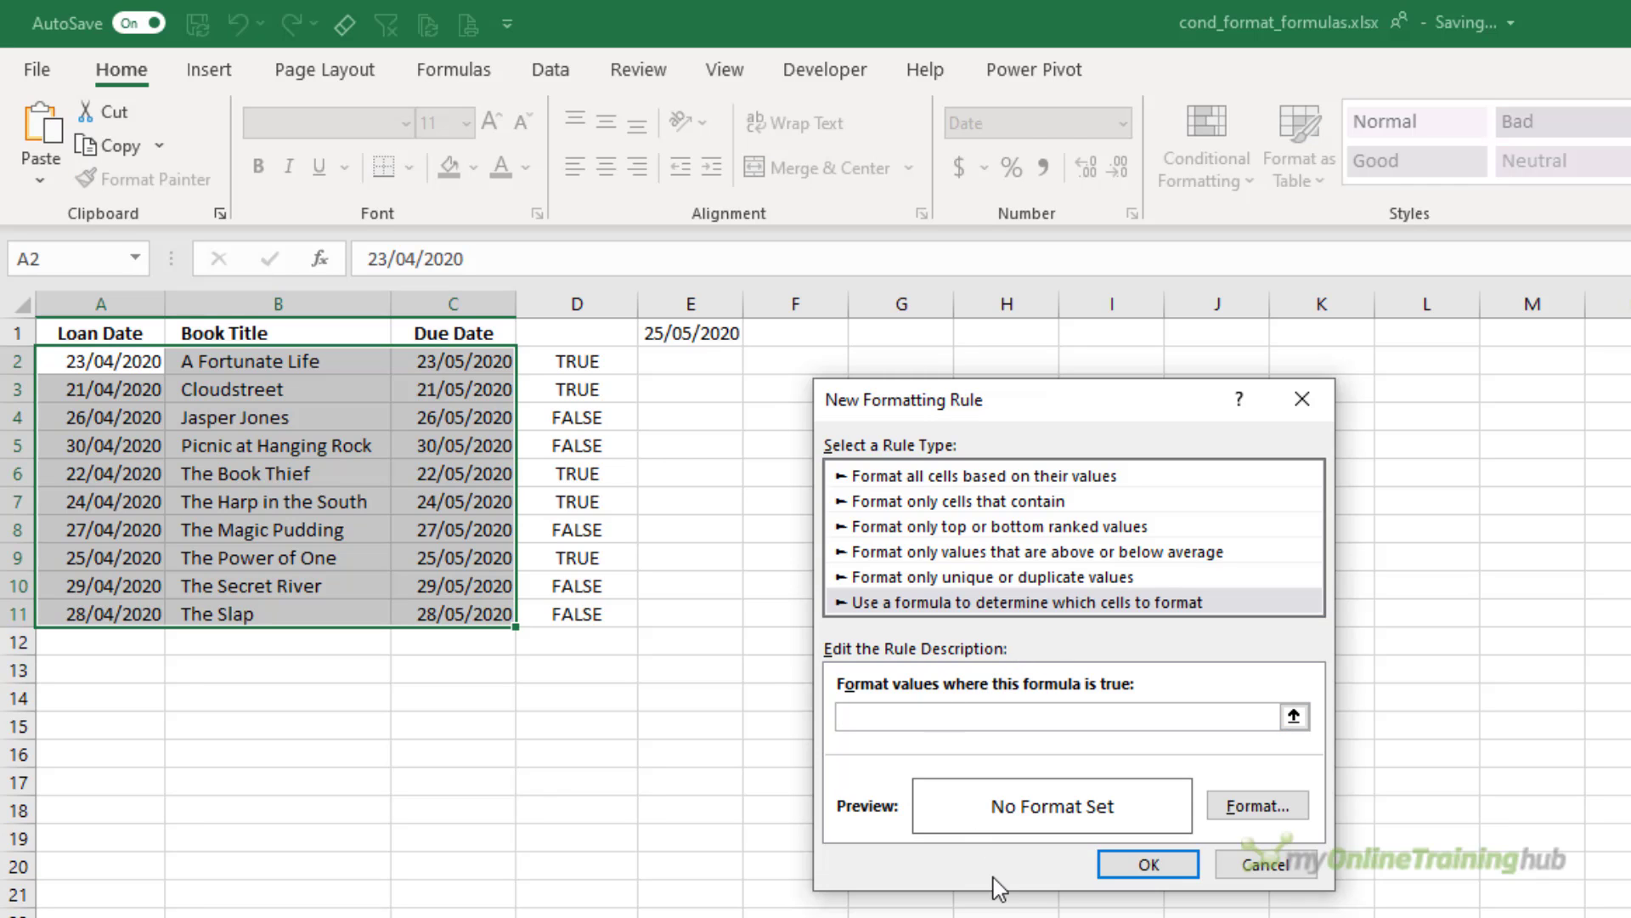
pyautogui.write('=C2<=$E$1')
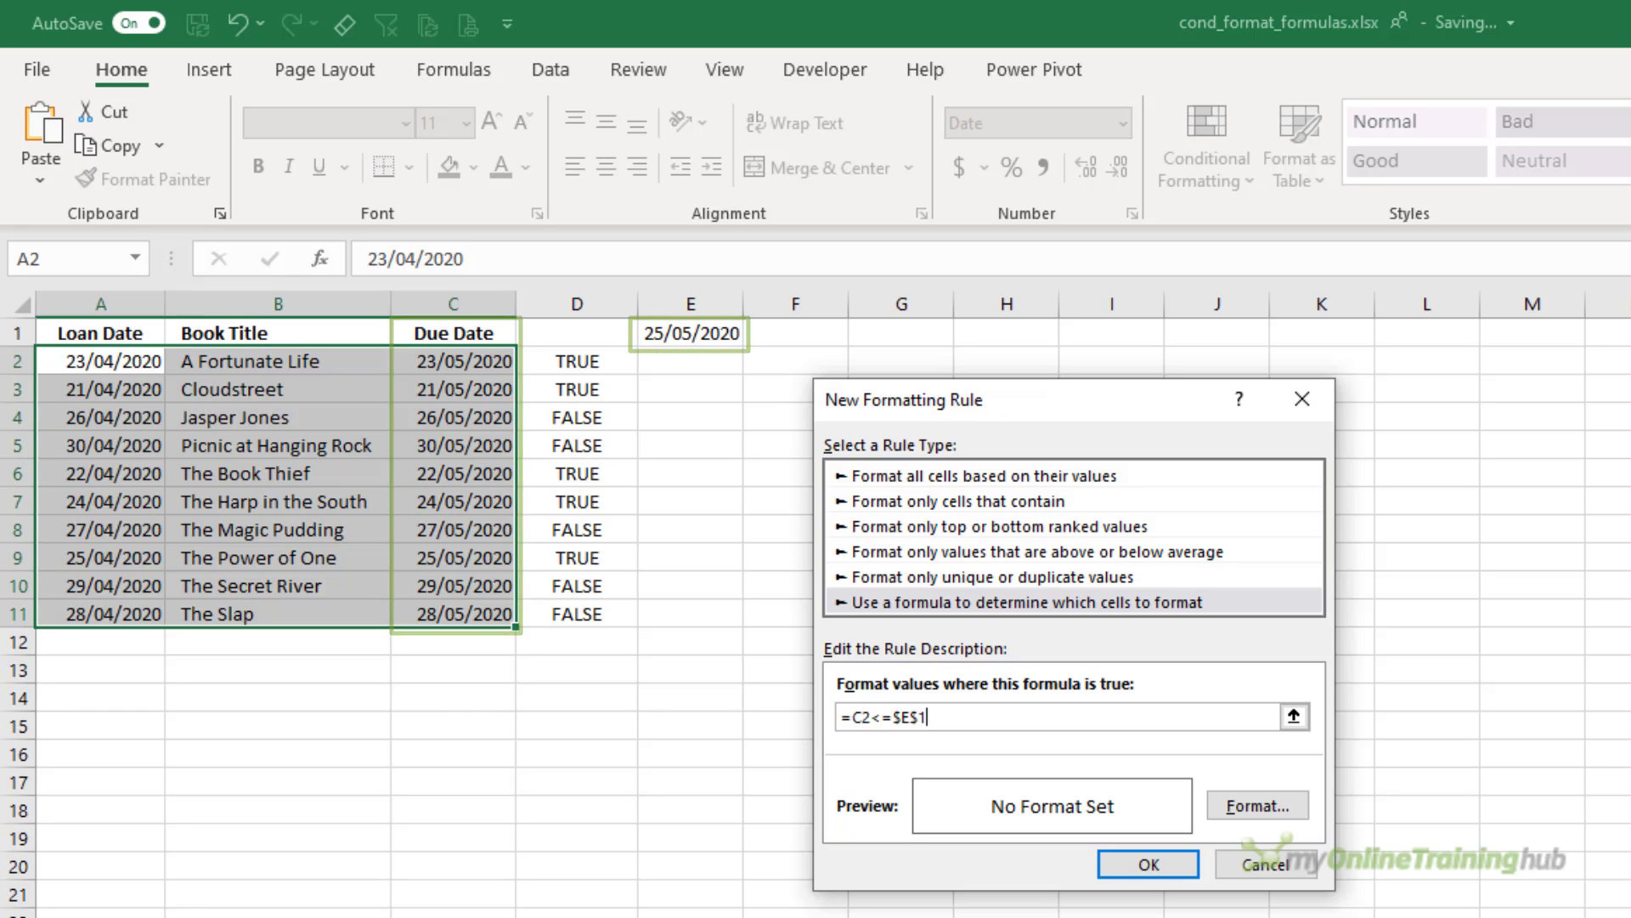
# Make the column of the C2 reference absolute so the rule formula reads =$C2<=$E$1.
pyautogui.click(854, 719)
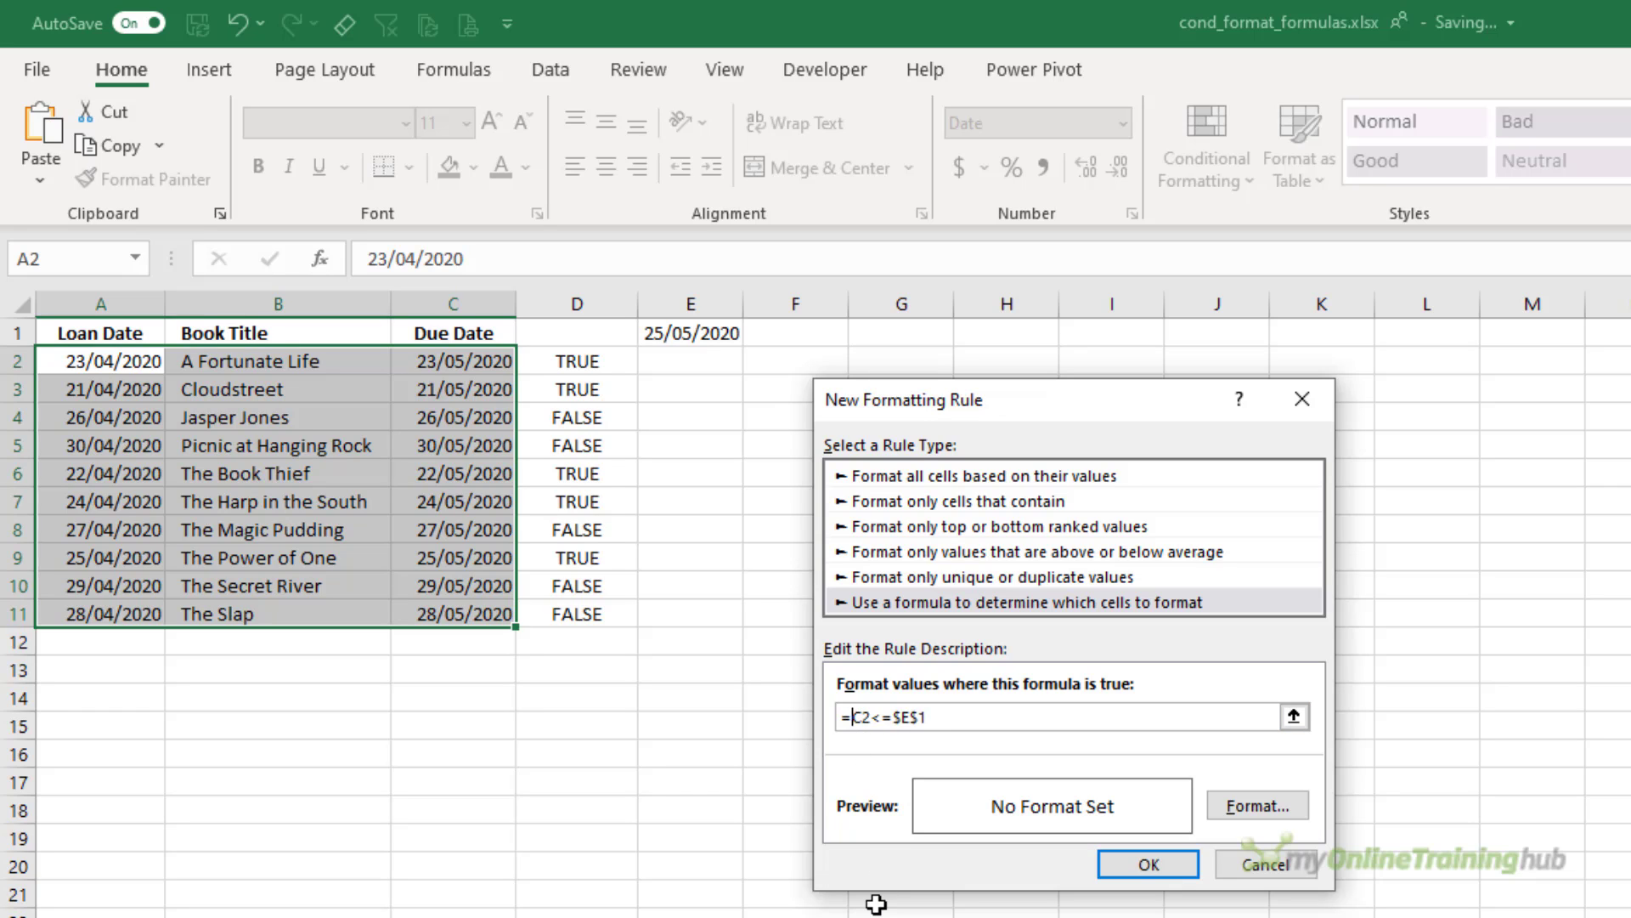
pyautogui.press('F4')
pyautogui.press('F4')
pyautogui.press('F4')
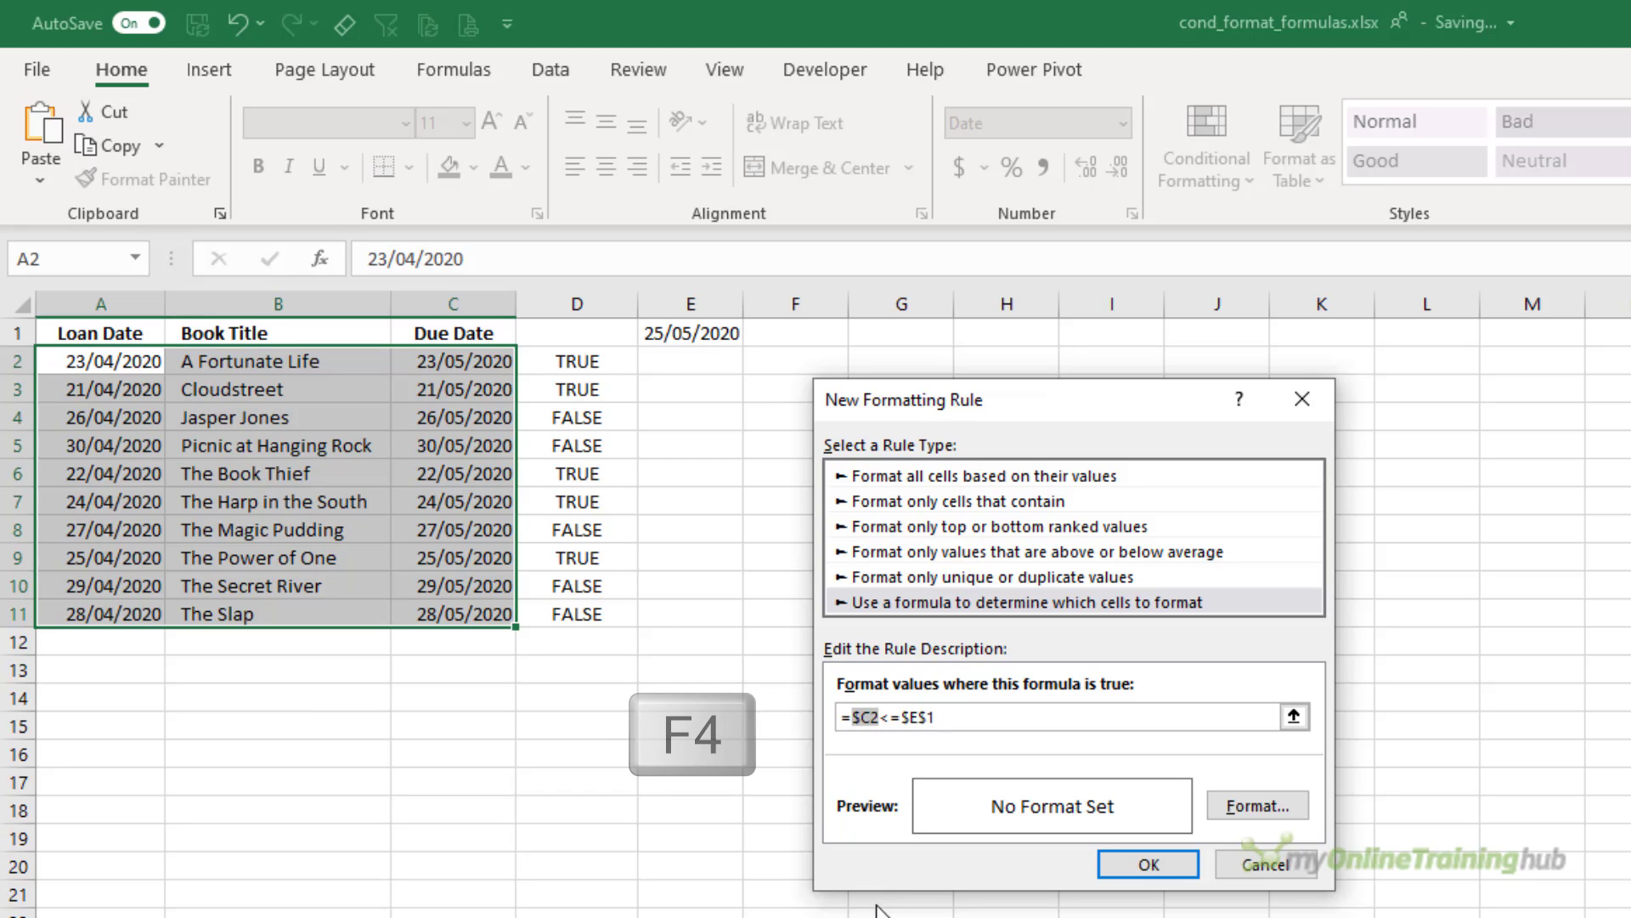
pyautogui.click(867, 718)
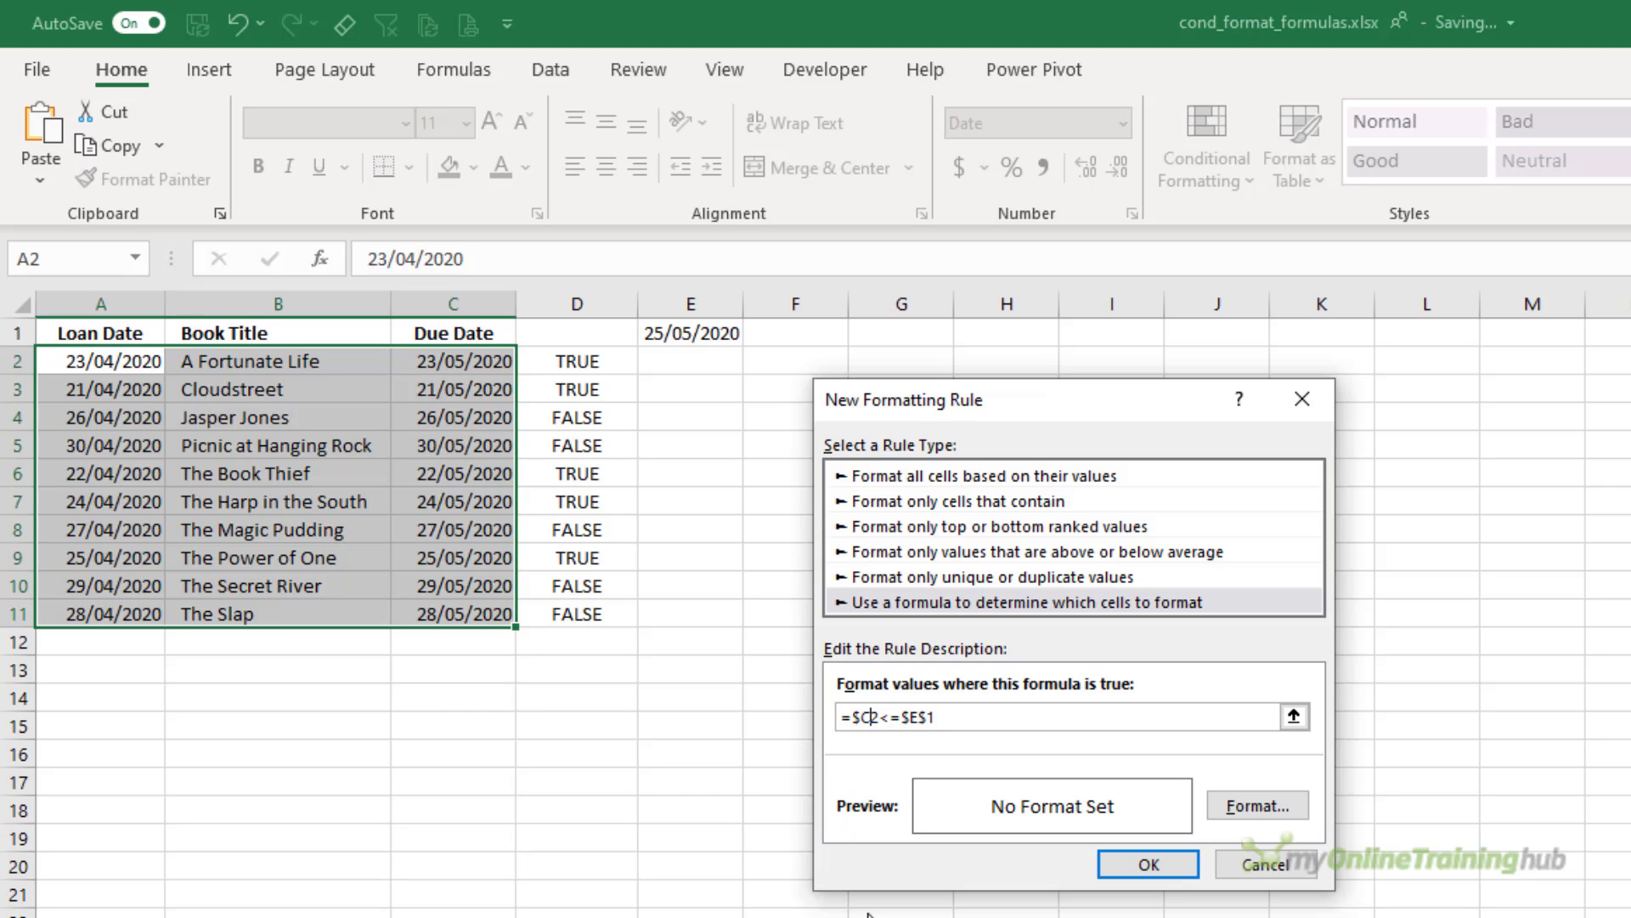
pyautogui.moveTo(982, 717); pyautogui.dragTo(823, 723)
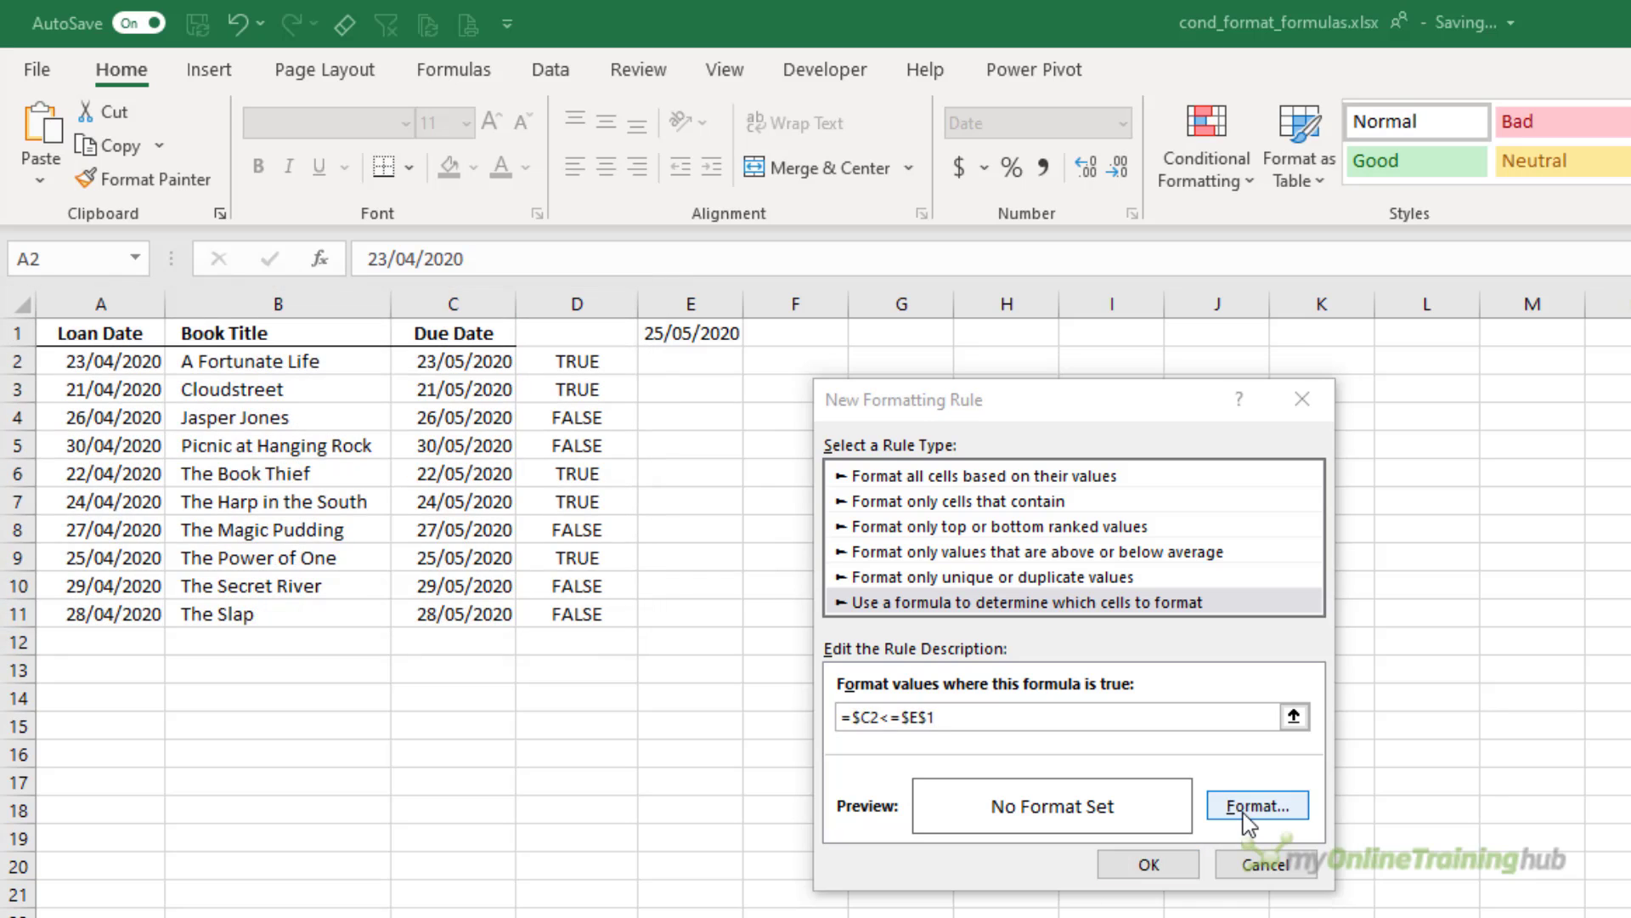
# Give the rule a light red background fill and apply it to the loan list.
pyautogui.click(1247, 812)
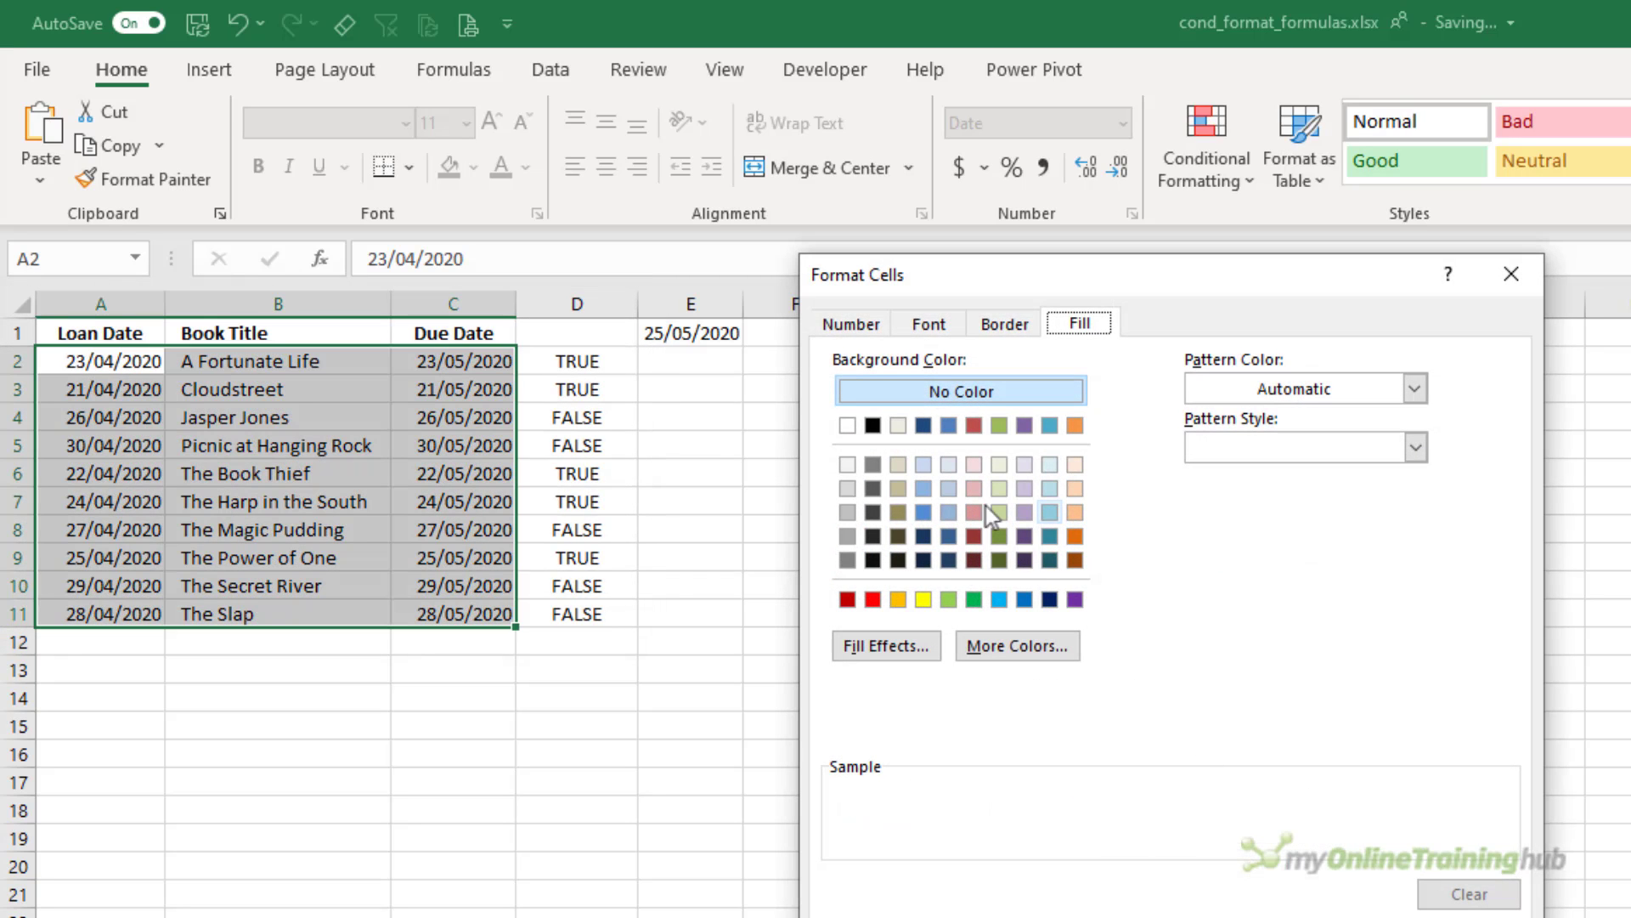
pyautogui.click(971, 487)
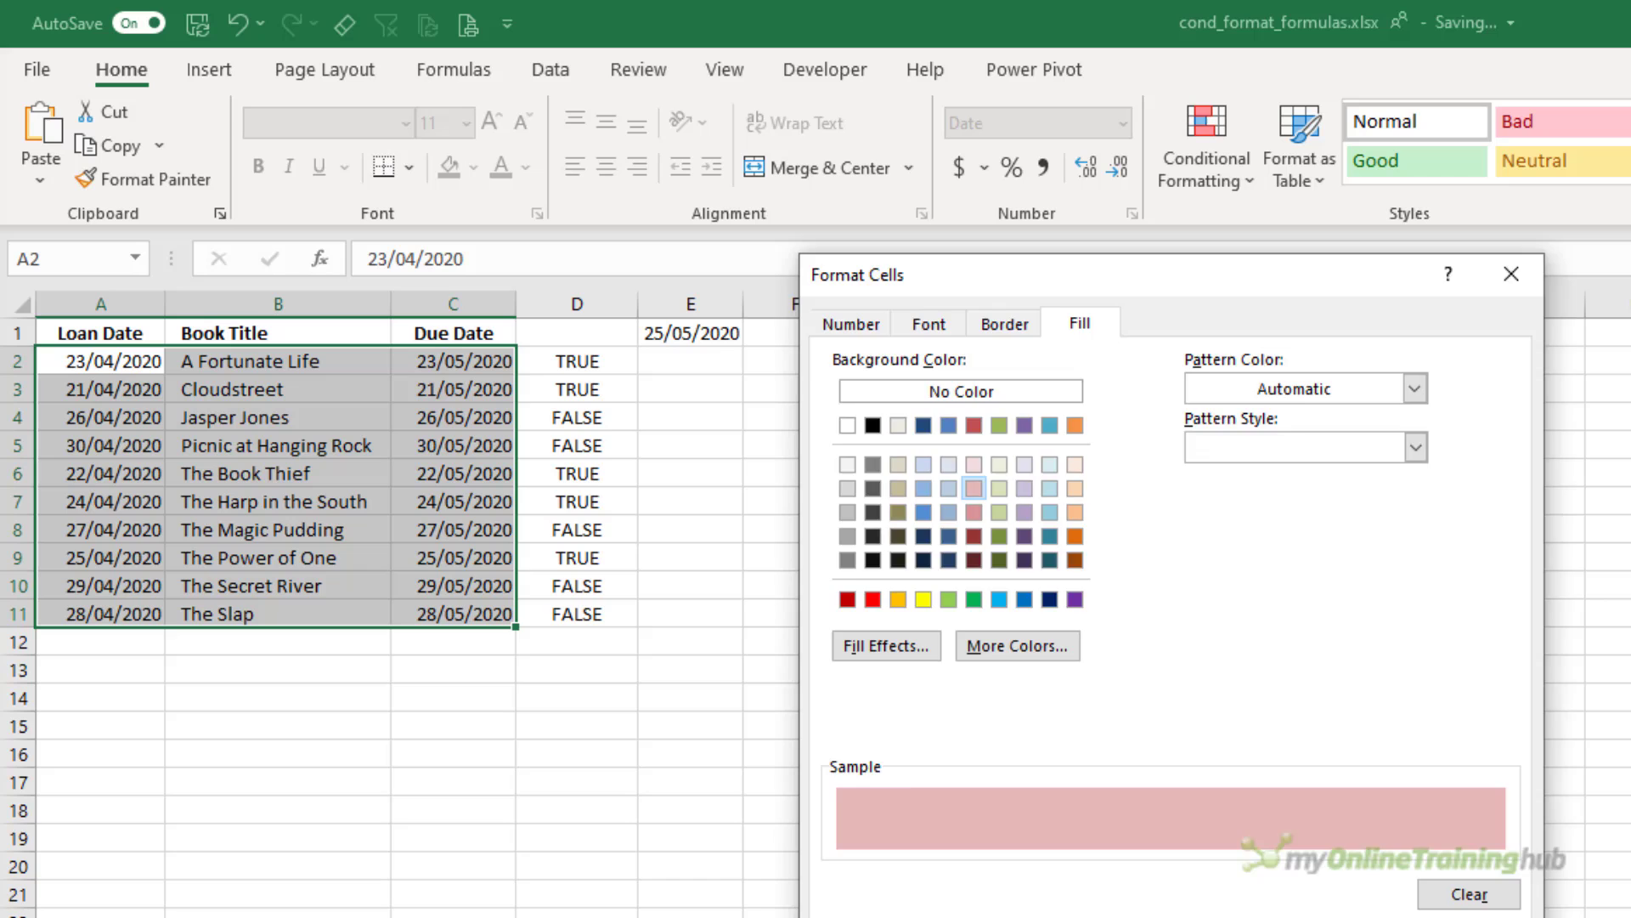
pyautogui.press('Return')
pyautogui.click(1176, 876)
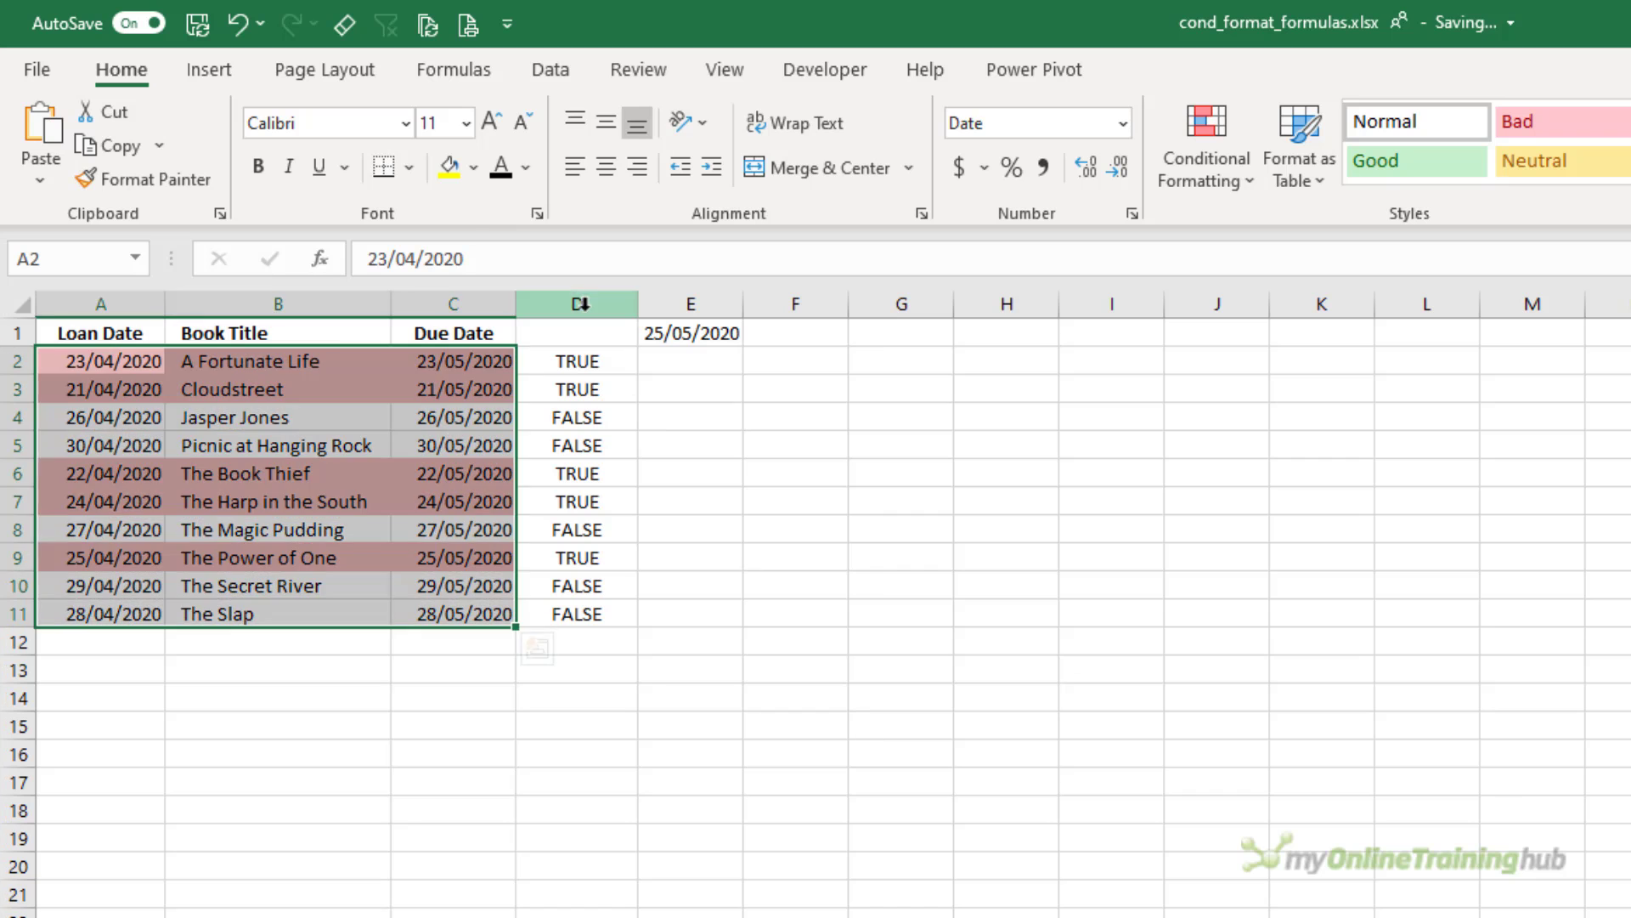
# Clear the helper test formulas from column D and deselect the column.
pyautogui.click(574, 304)
pyautogui.press('Delete')
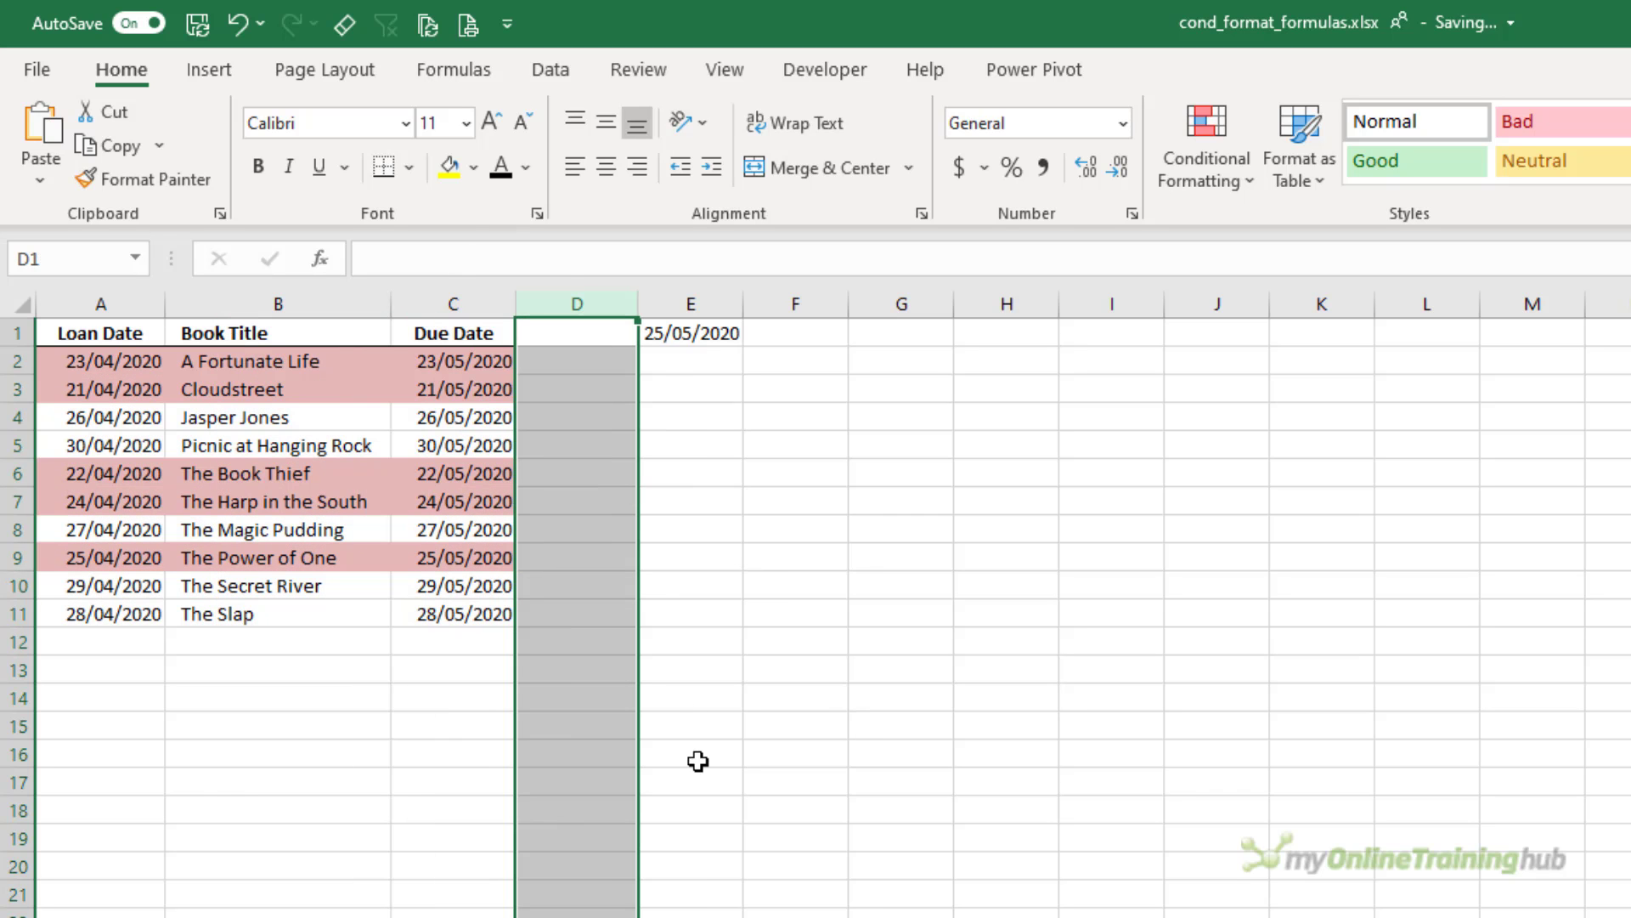
pyautogui.click(698, 762)
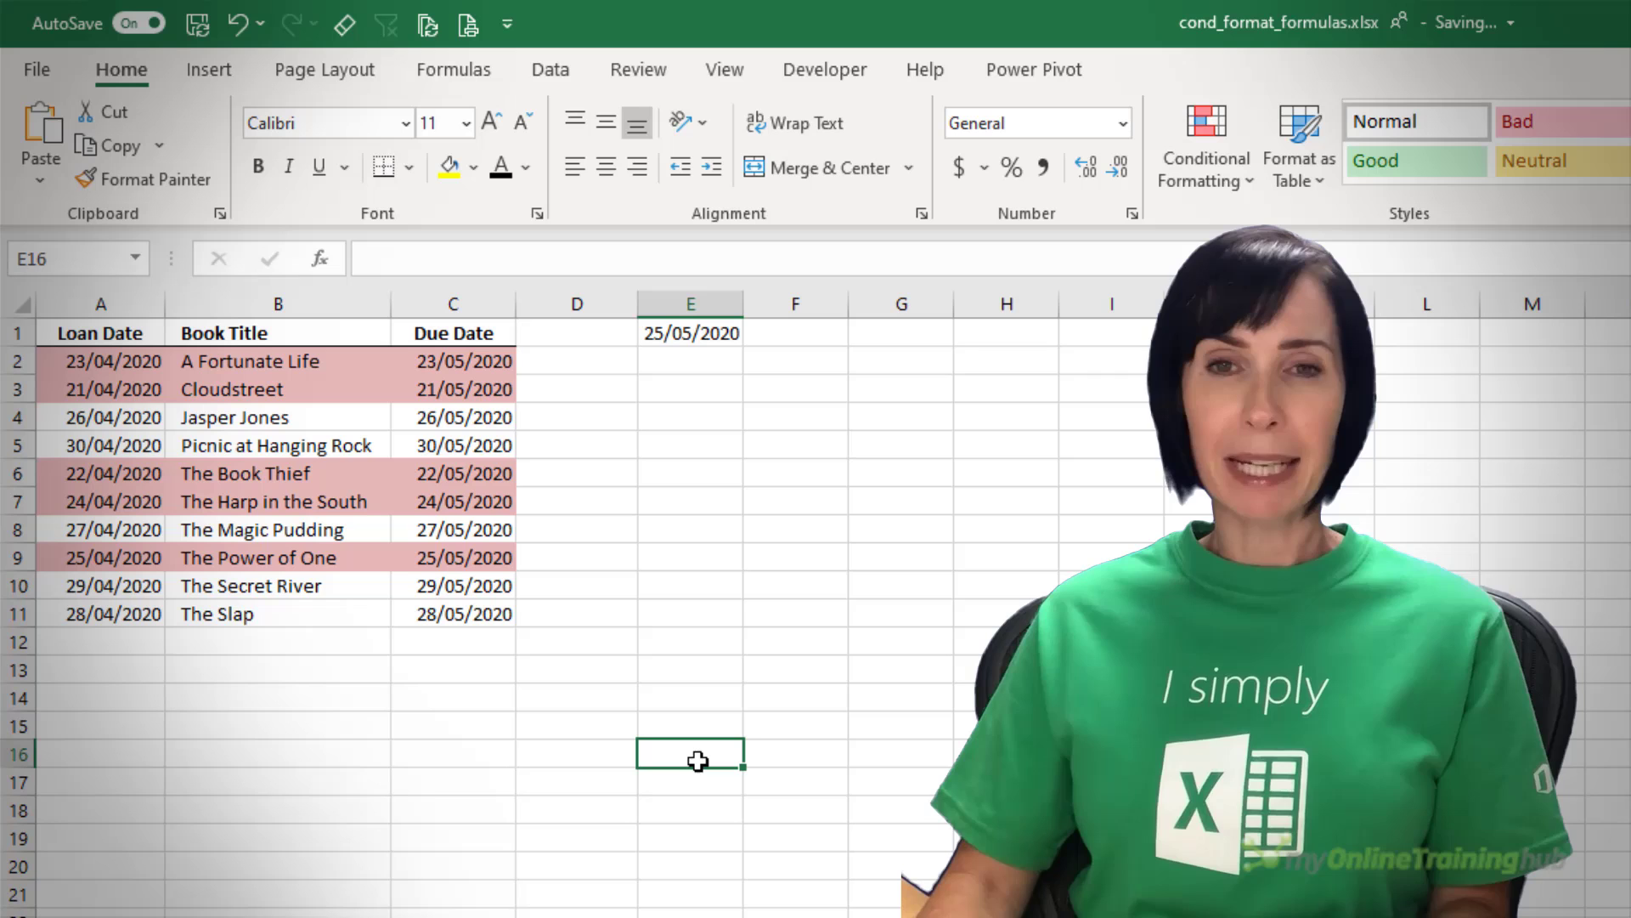